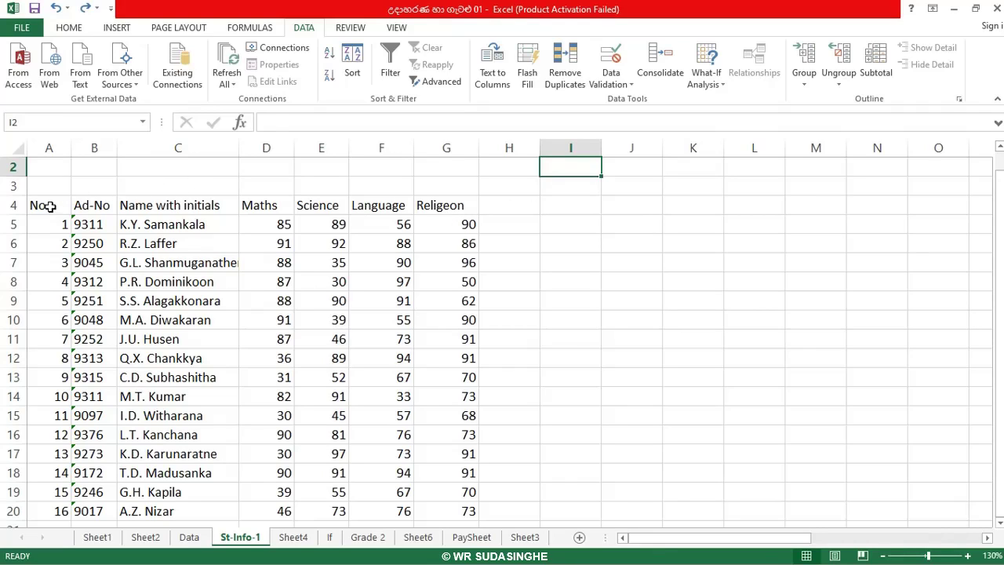
- Copy the header row A4:G4 and paste it starting at cells J4 and J8
left_click(49, 206)
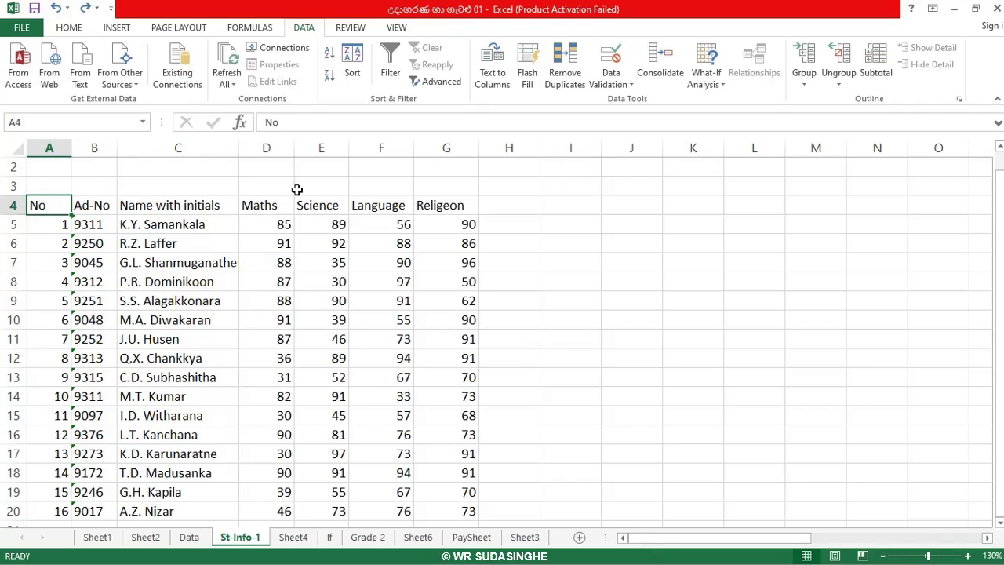
key("shift+Right")
key("shift+Right")
key("shift+Right")
key("shift+Right")
key("shift+Right")
key("shift+Right")
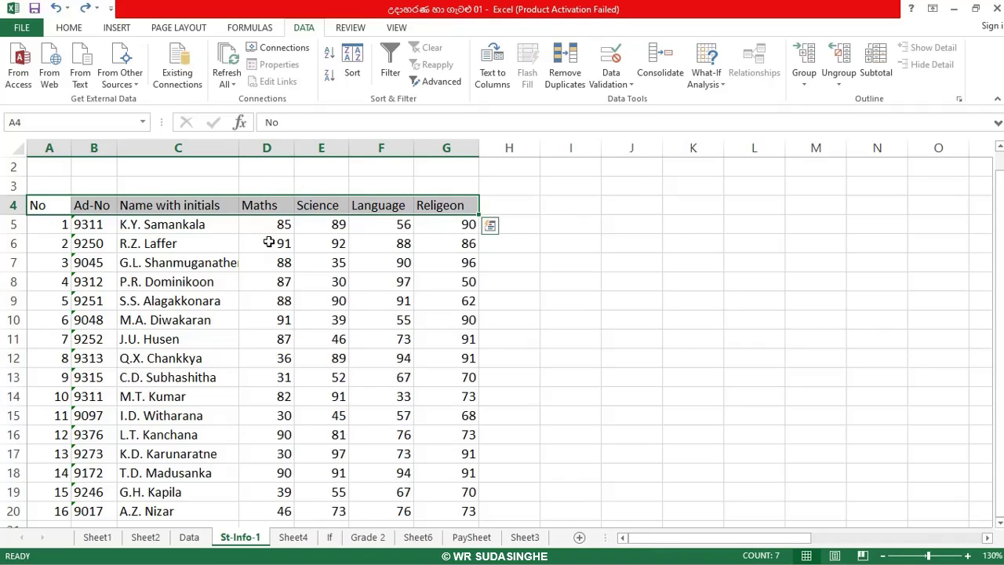
key("ctrl+c")
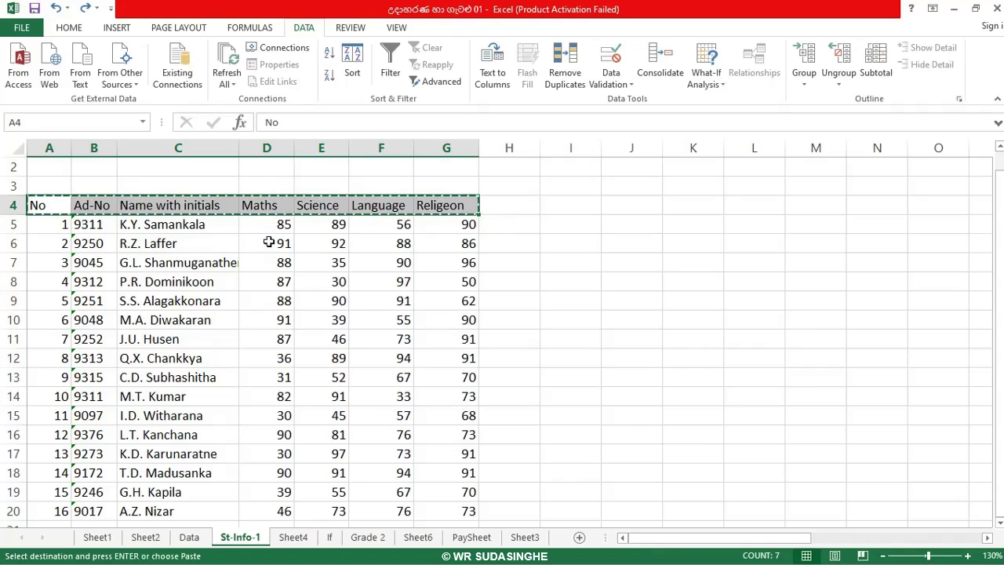
left_click(631, 204)
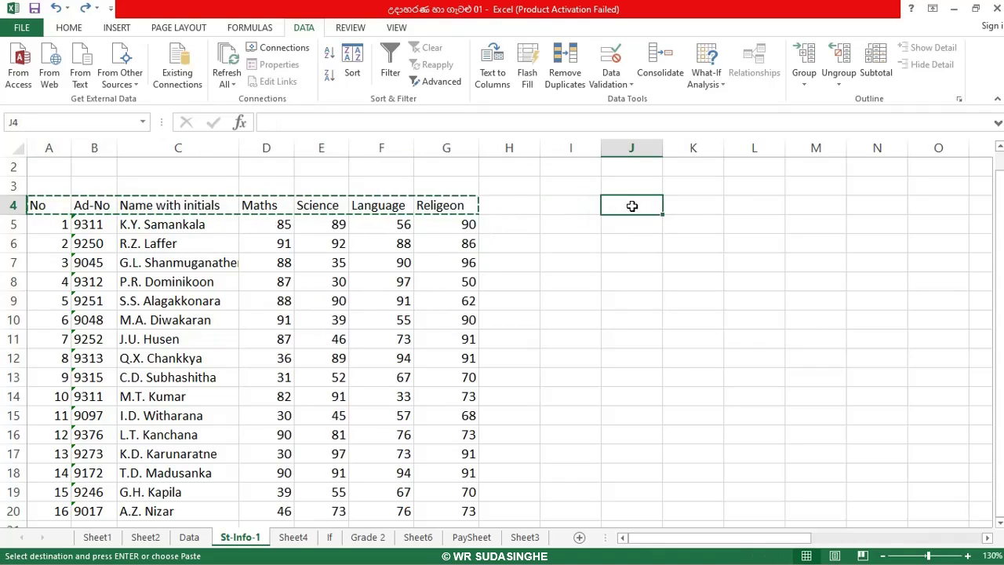
key("ctrl+v")
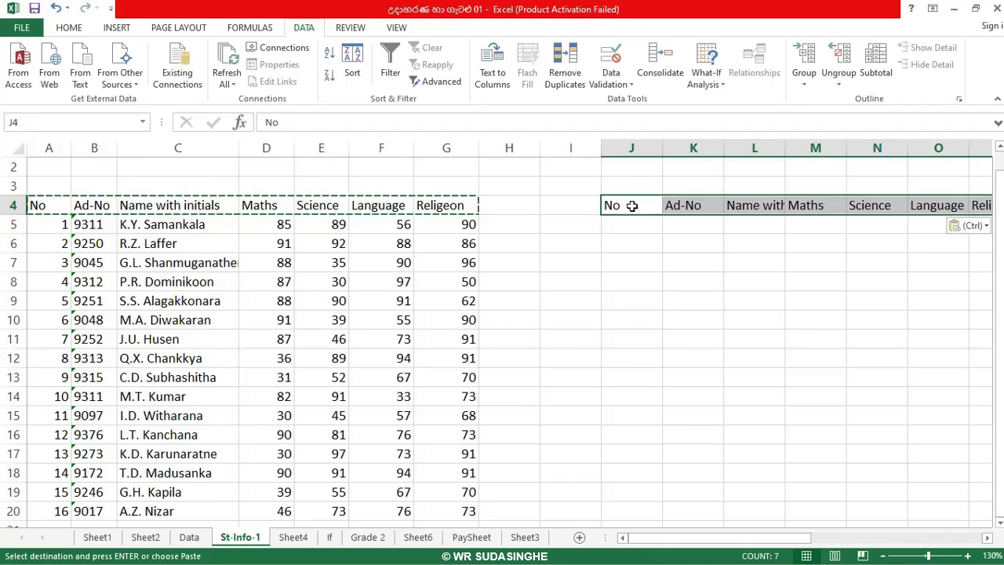
left_click(641, 280)
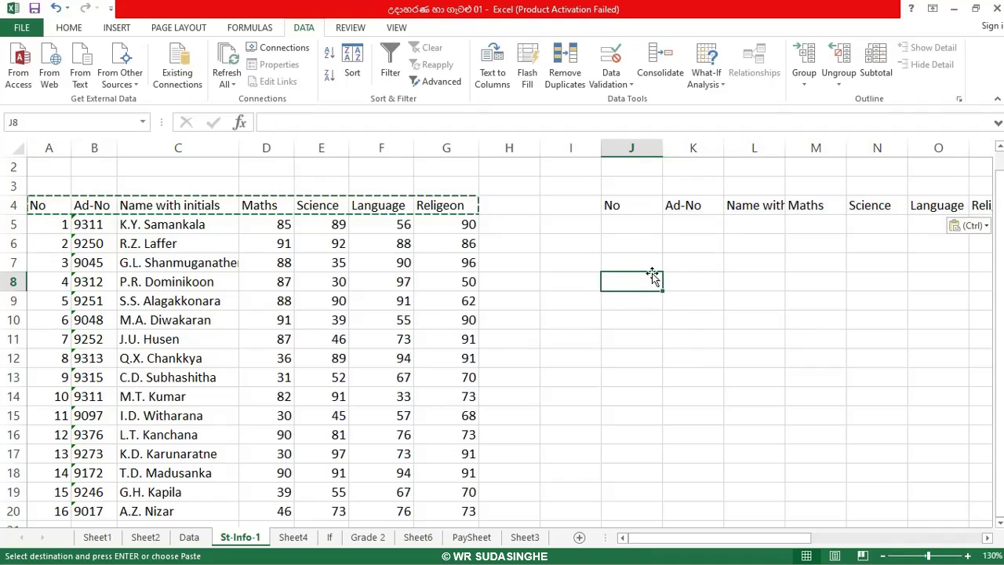
key("ctrl+v")
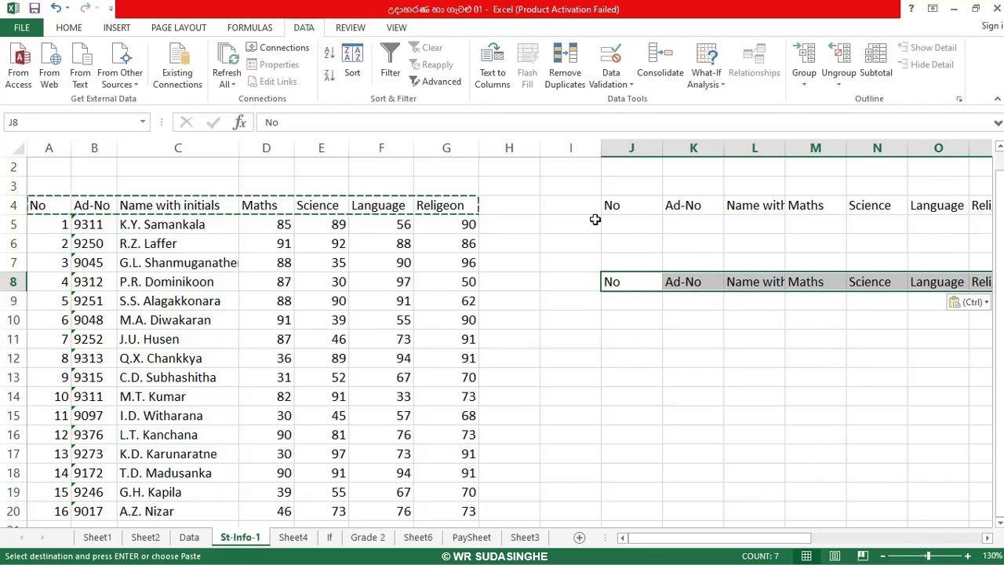
- Delete the empty column I between the marks list and the copied headers
left_click(555, 148)
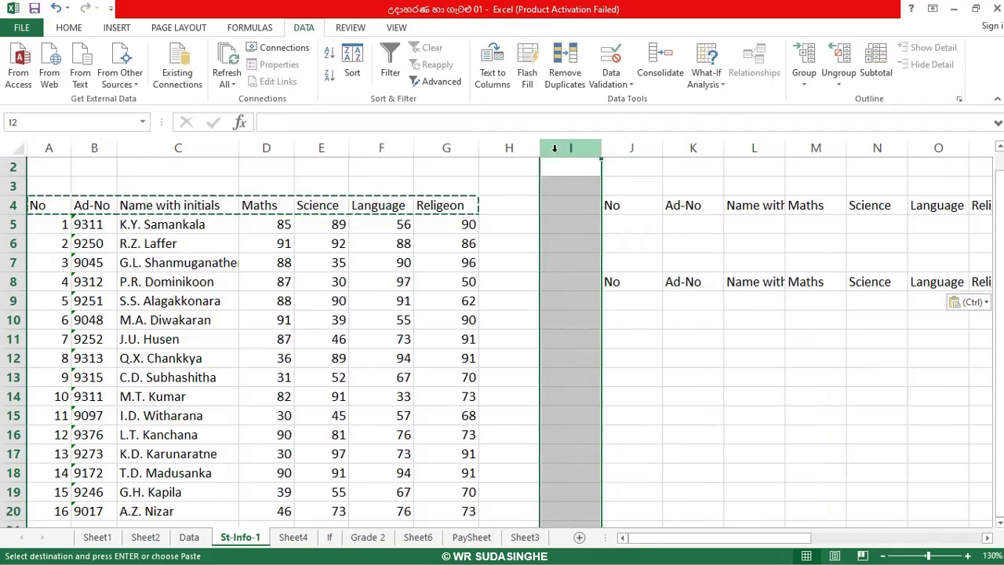
right_click(555, 148)
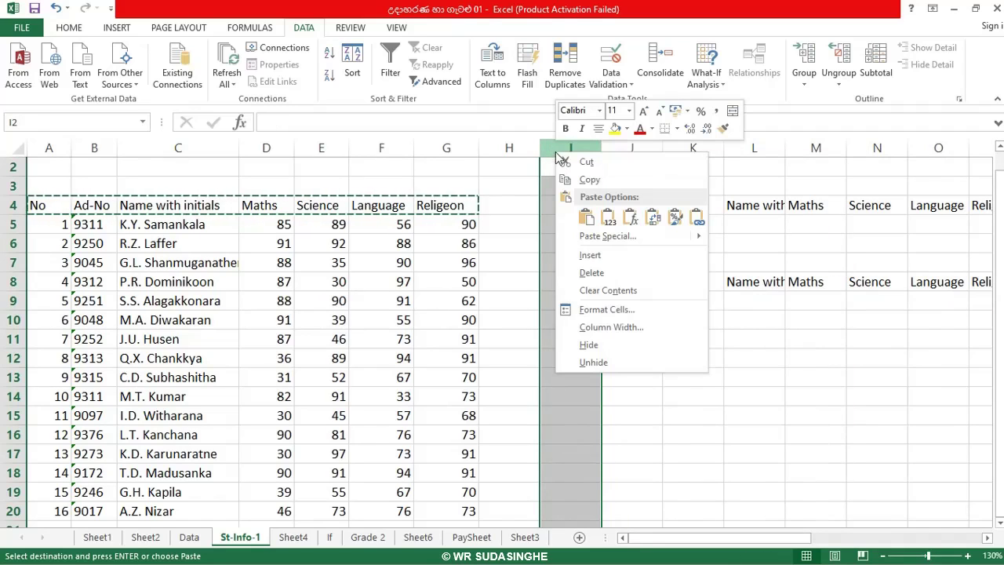
left_click(606, 281)
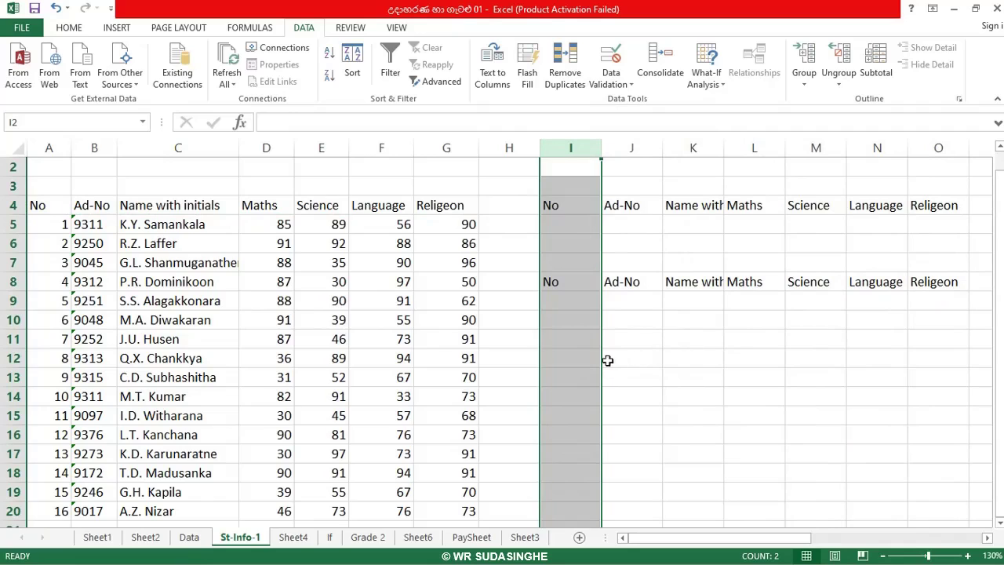
left_click(627, 305)
- Enter the criteria >75 under Maths in L5 and >80 under Science in M6, one row lower
left_click(573, 226)
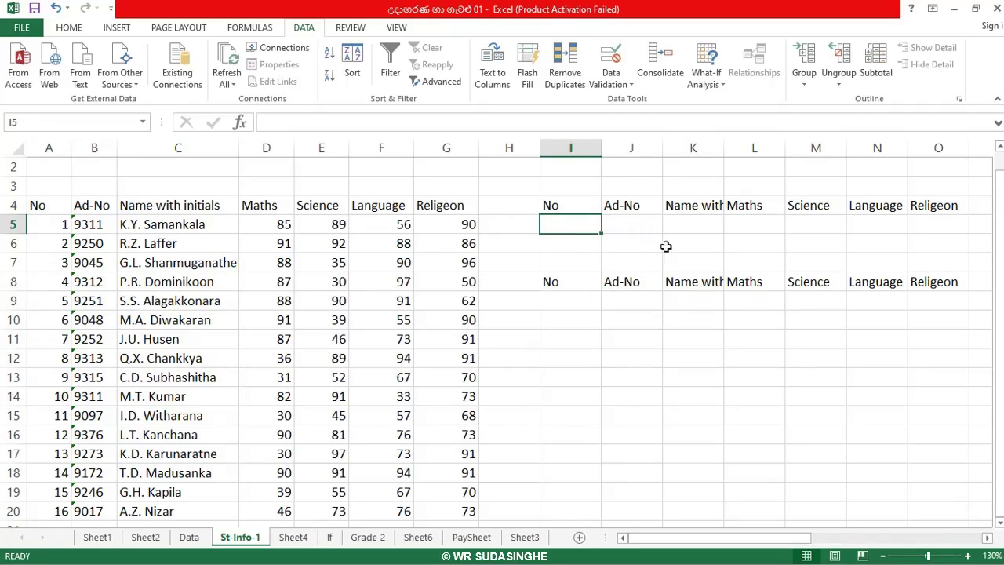
left_click(754, 225)
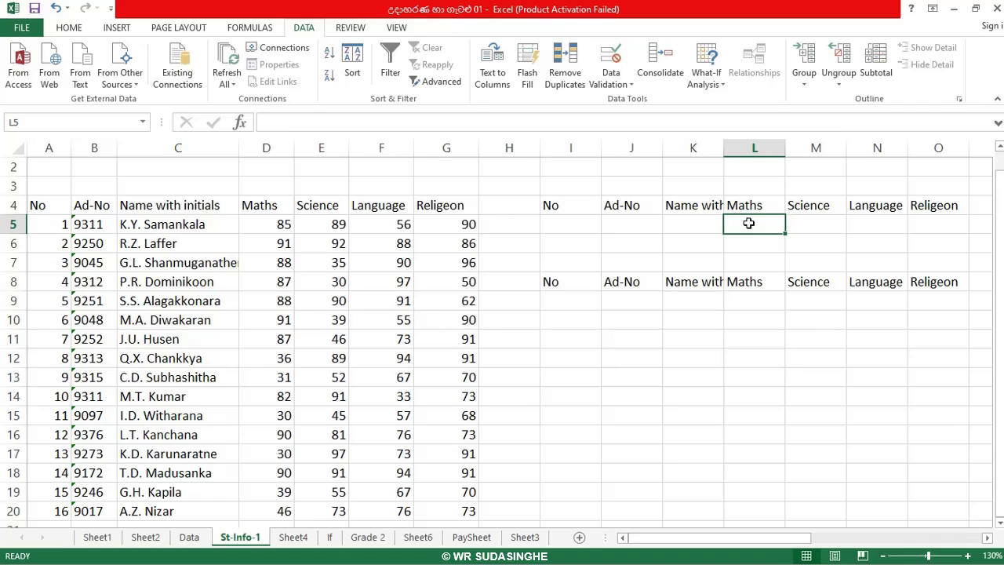
type(">75")
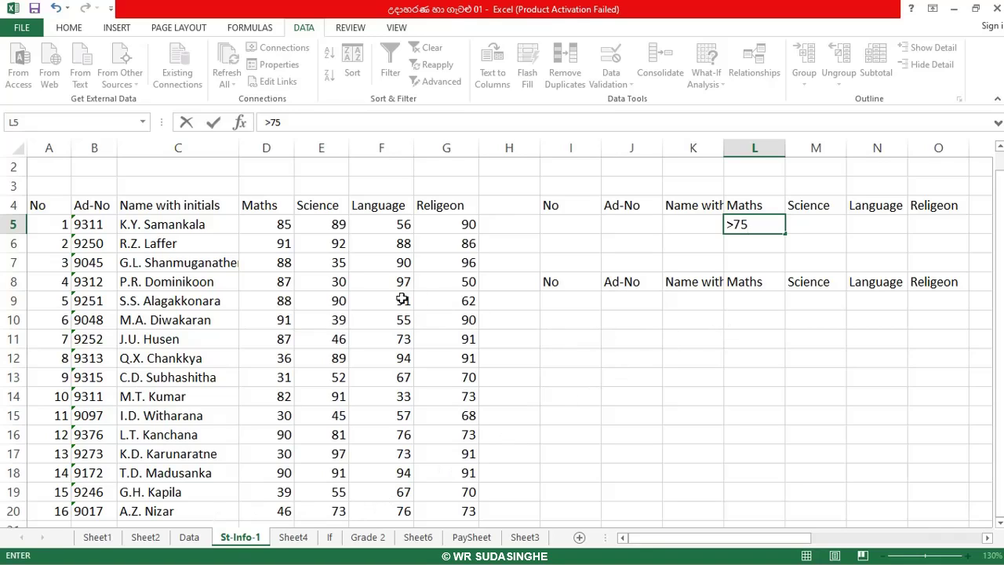
left_click(824, 244)
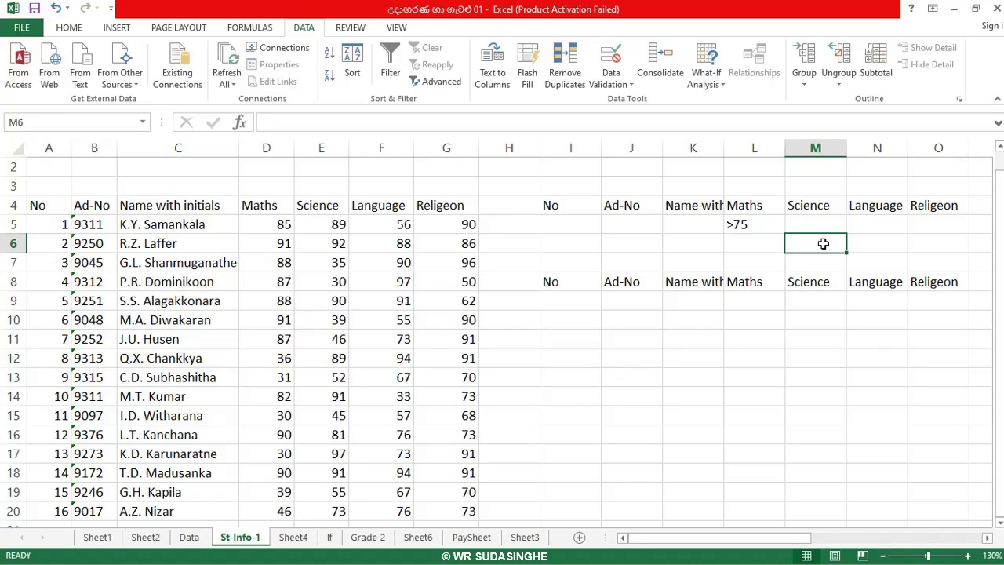
type(">80")
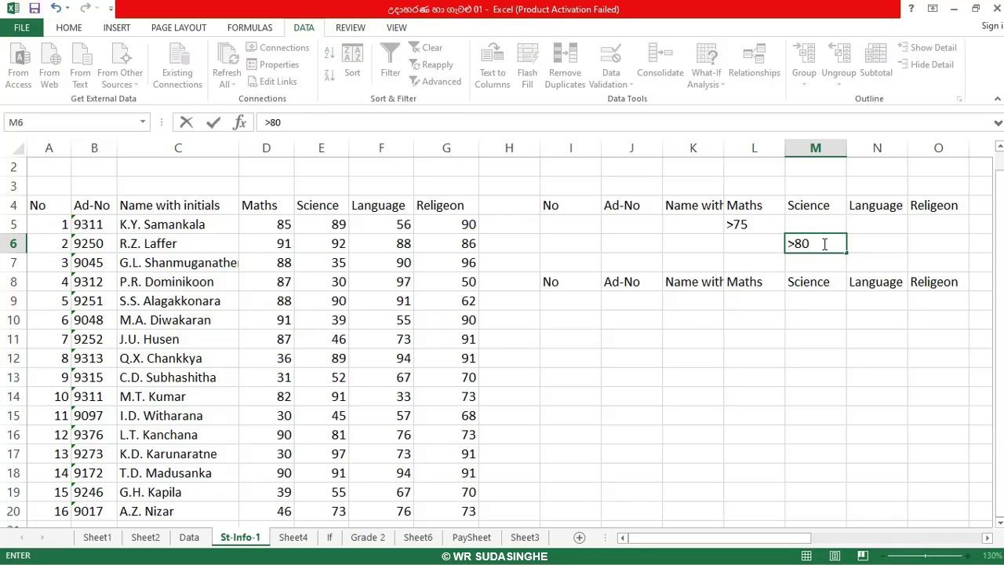
left_click(883, 249)
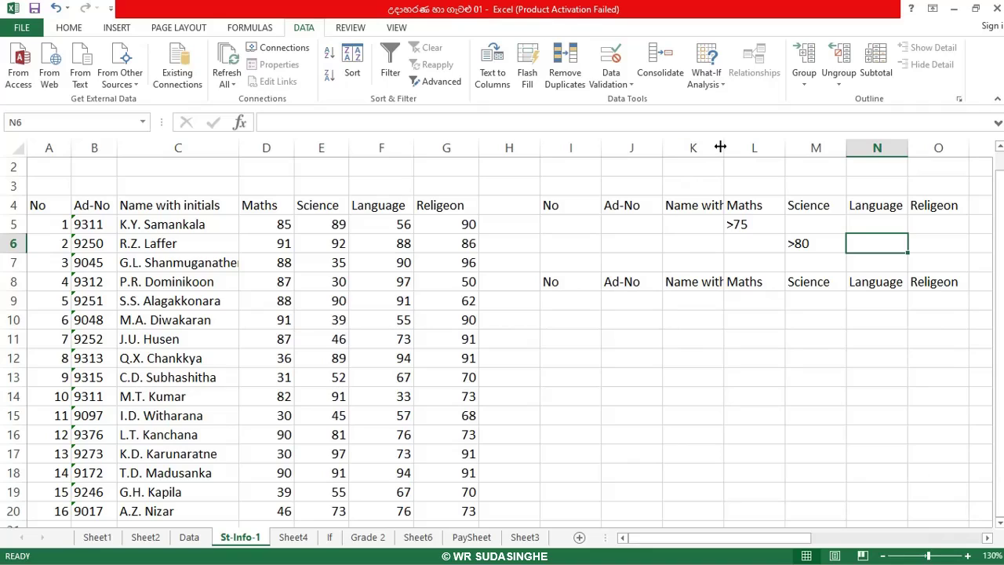
- Widen column K slightly and narrow column I to fit its No header
left_click_drag(723, 145, 738, 144)
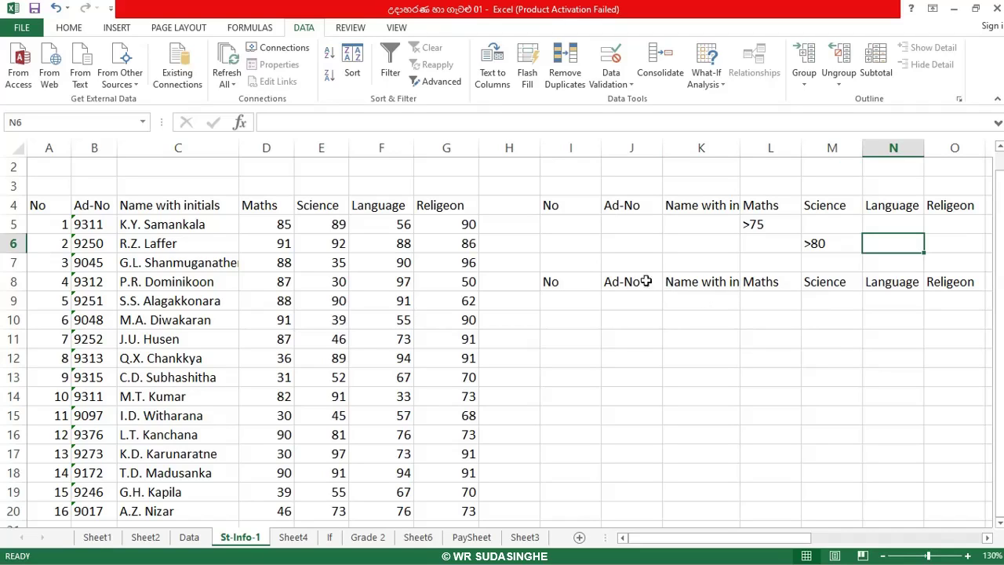
left_click_drag(598, 150, 565, 150)
left_click(594, 150)
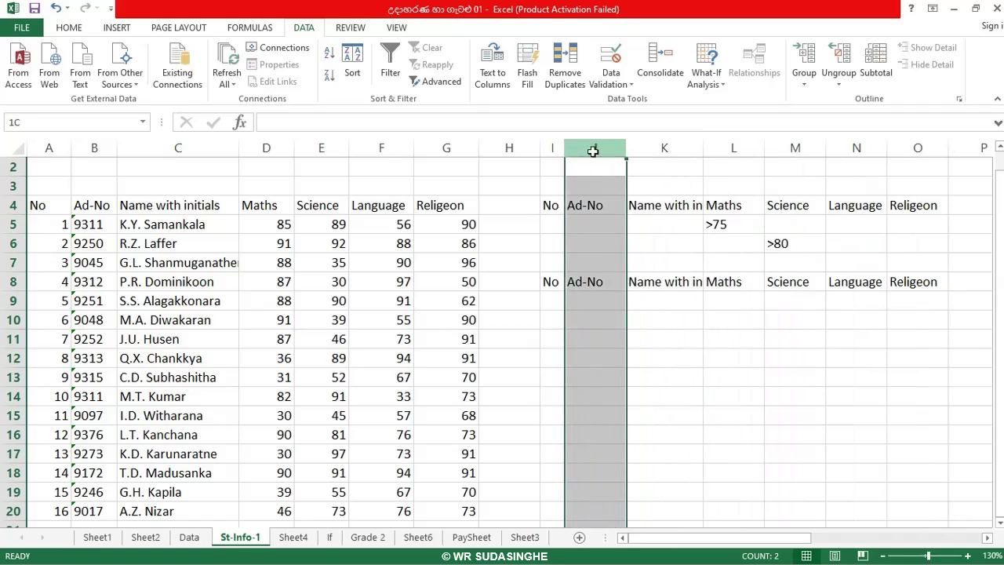
left_click(705, 339)
left_click(569, 150)
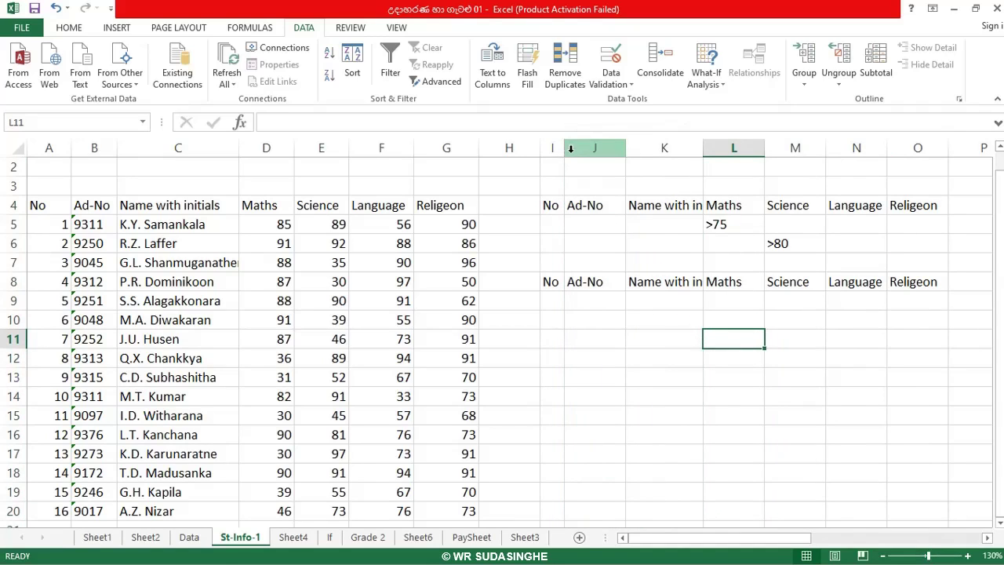
left_click(655, 342)
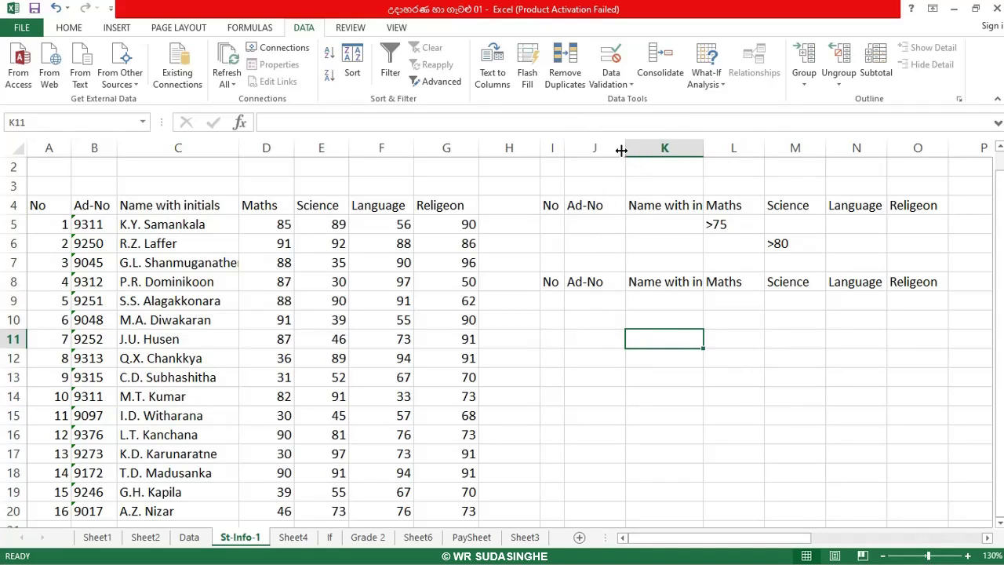
- Narrow column J to fit Ad-No and widen column K beyond the full Name with initials header
left_click_drag(622, 150, 610, 149)
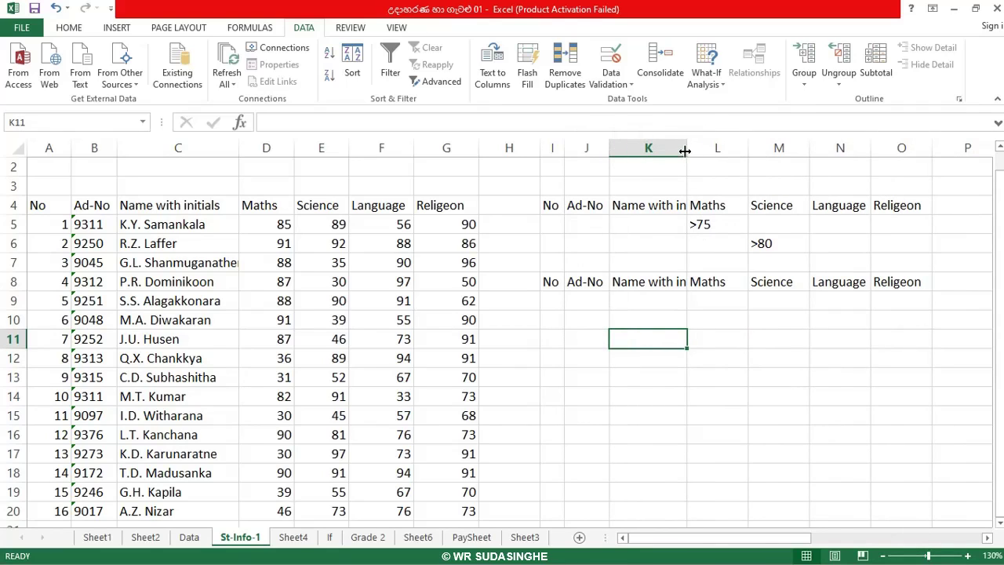
left_click_drag(687, 149, 727, 148)
left_click(714, 147)
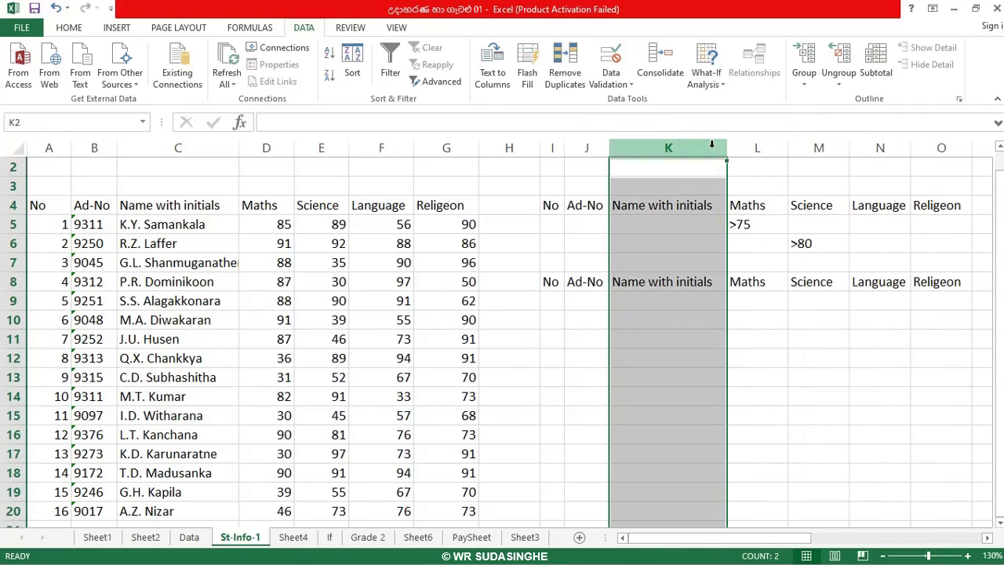
left_click(774, 382)
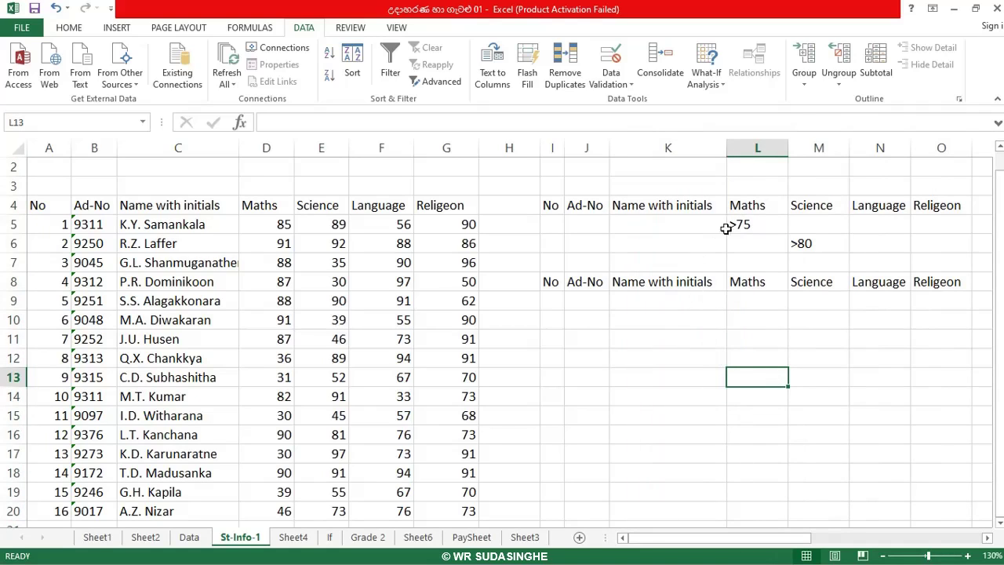
left_click_drag(723, 147, 737, 148)
left_click(854, 379)
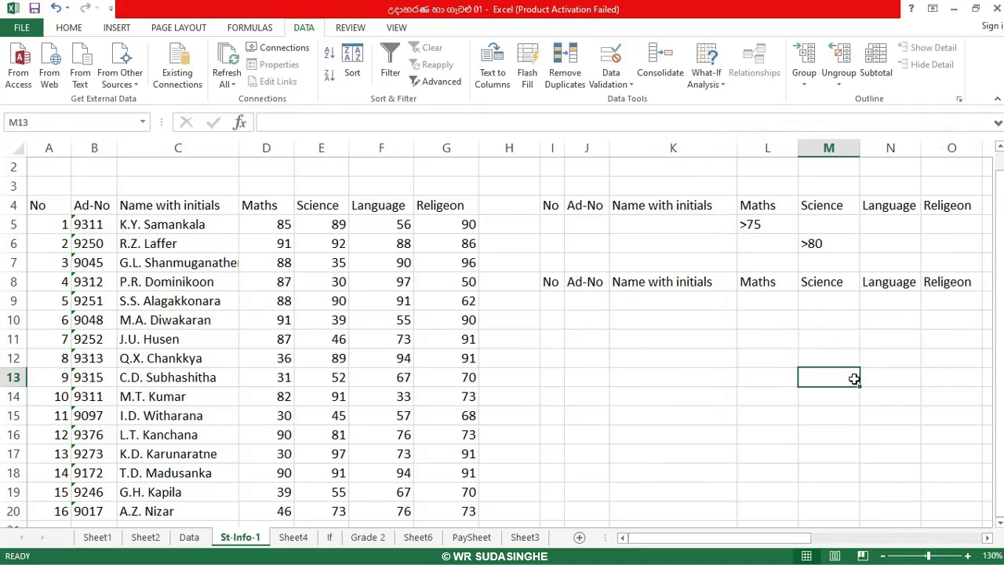
- Open the Advanced Filter dialog and move it clear of the copied header rows
left_click(759, 325)
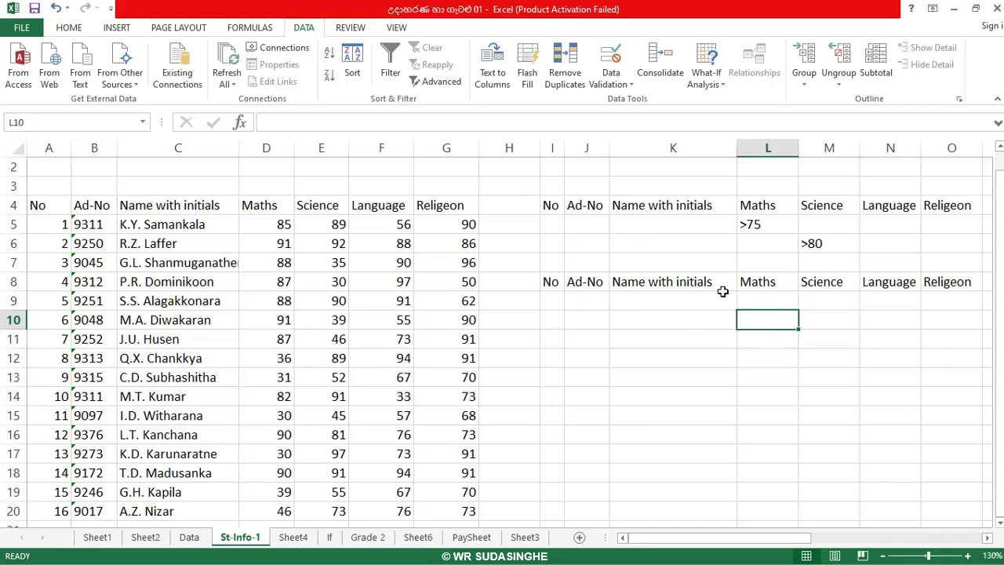
left_click(517, 186)
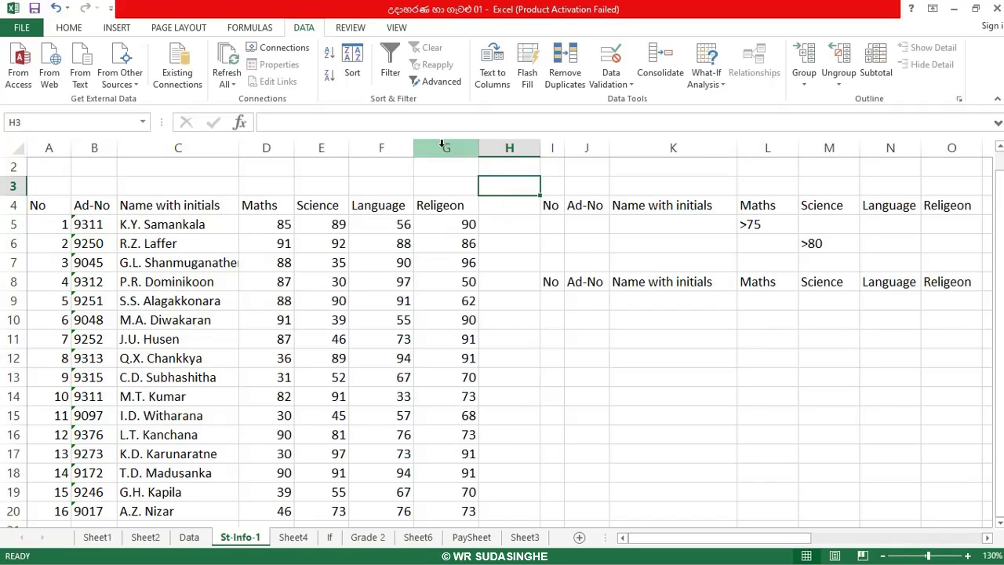
left_click(440, 83)
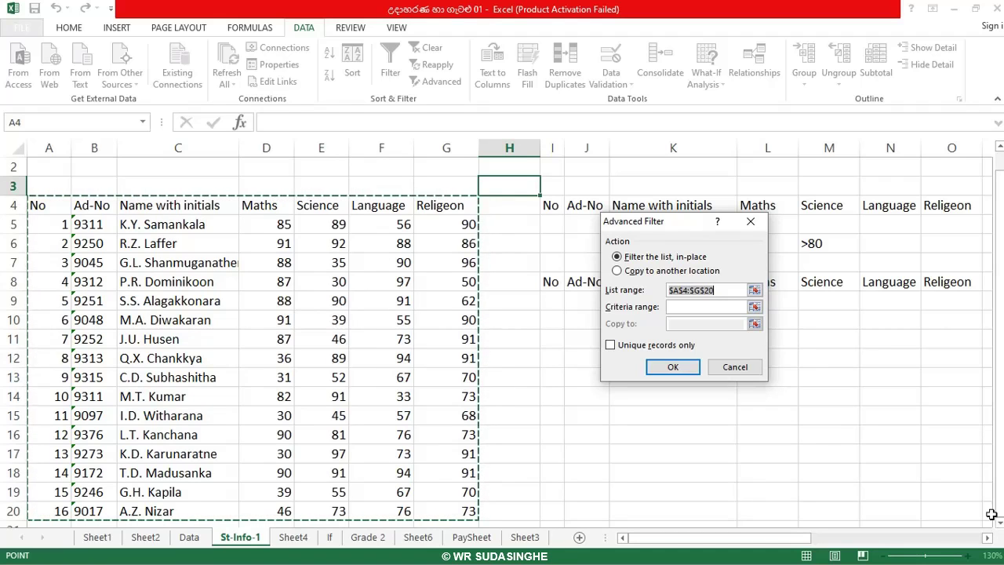
scroll(999, 521, "down", 3)
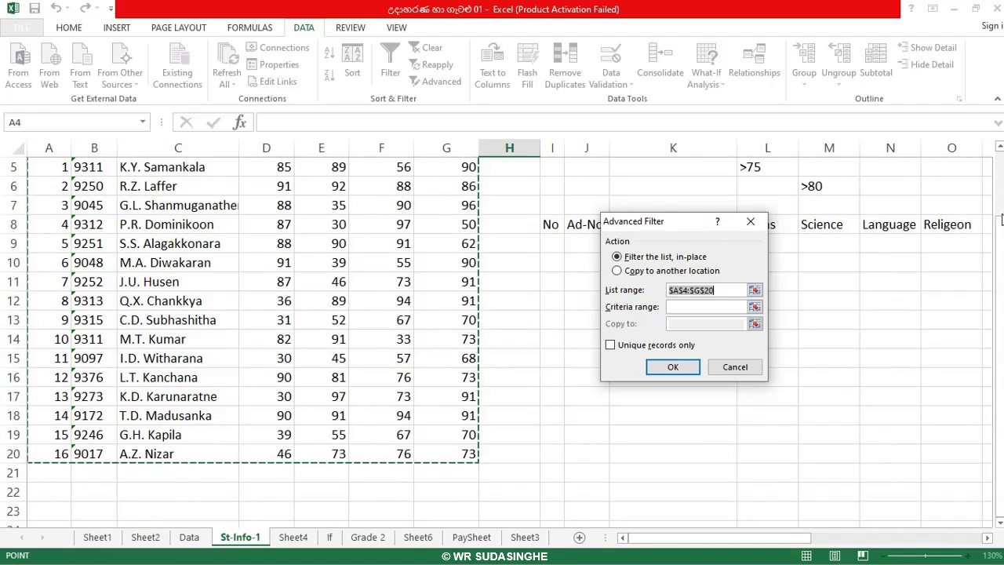
left_click(999, 148)
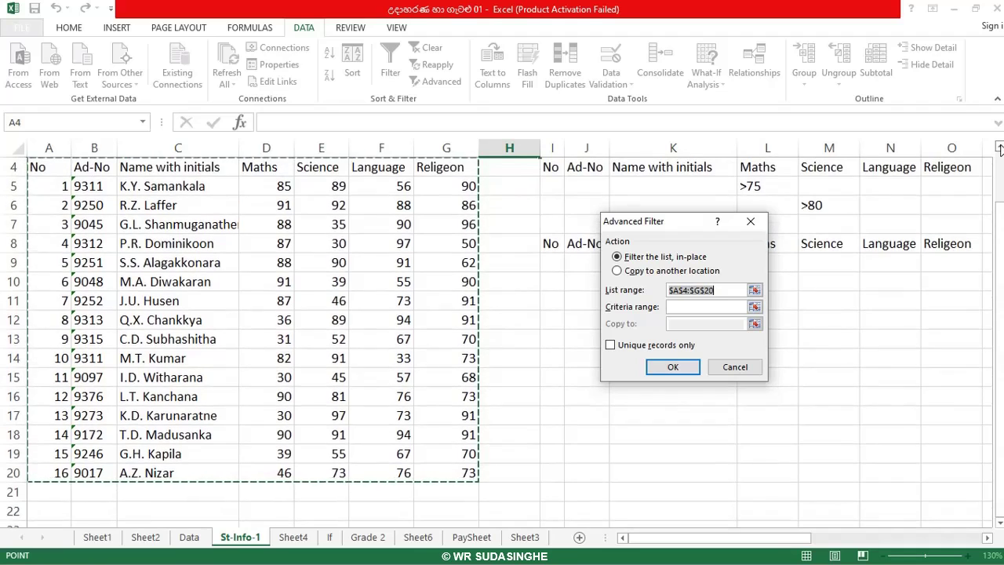
left_click(999, 147)
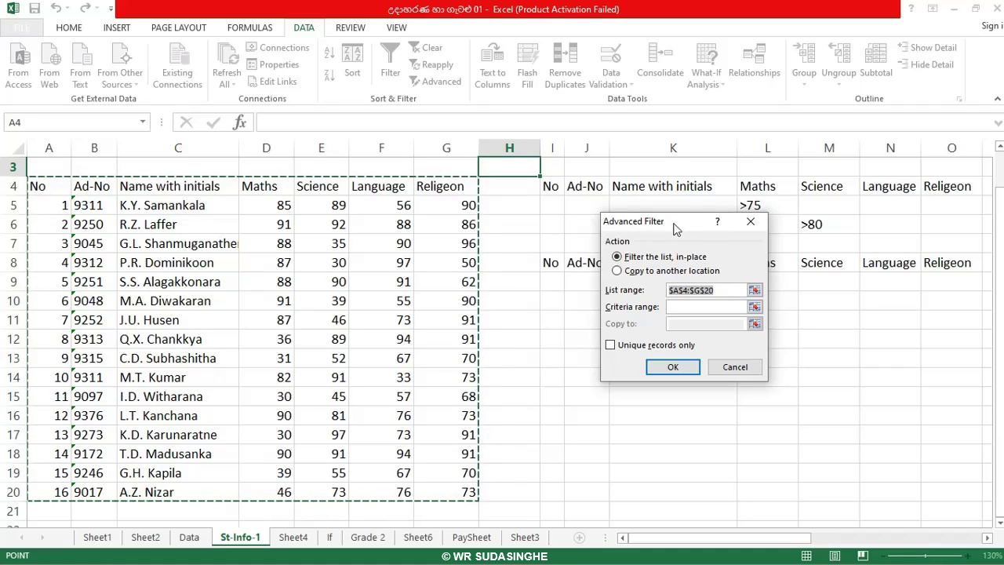
left_click_drag(673, 228, 404, 309)
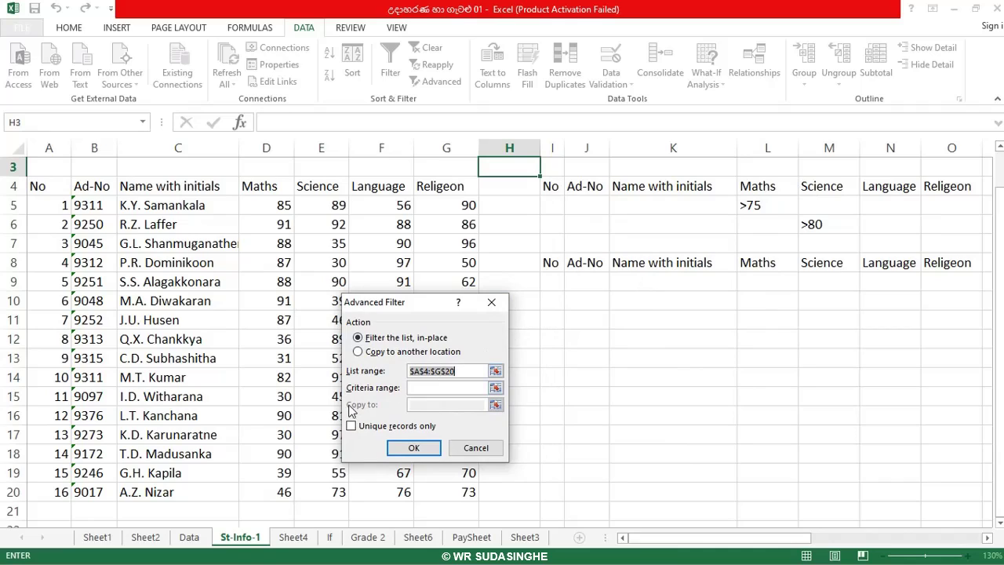
left_click(412, 387)
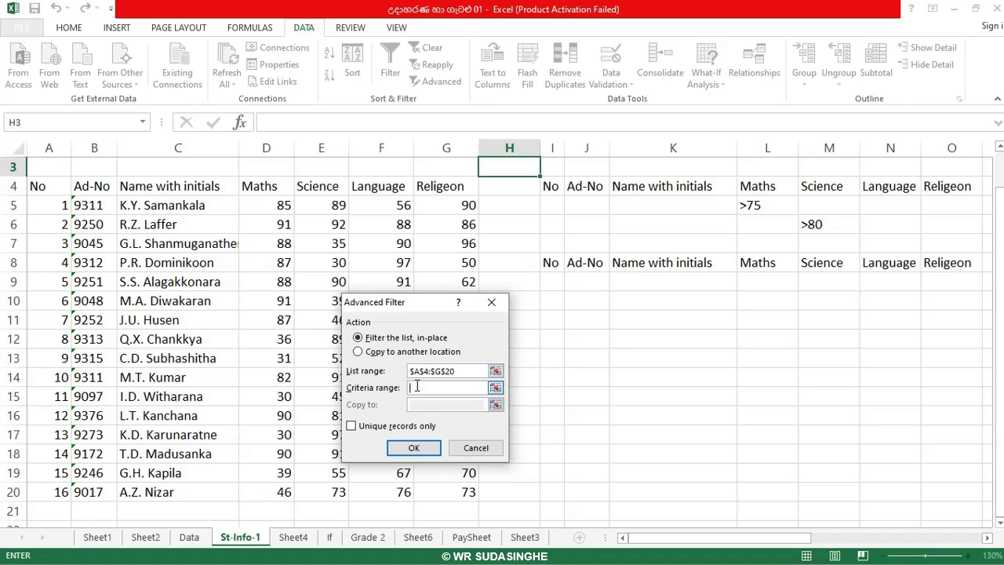
left_click(549, 187)
left_click(578, 187)
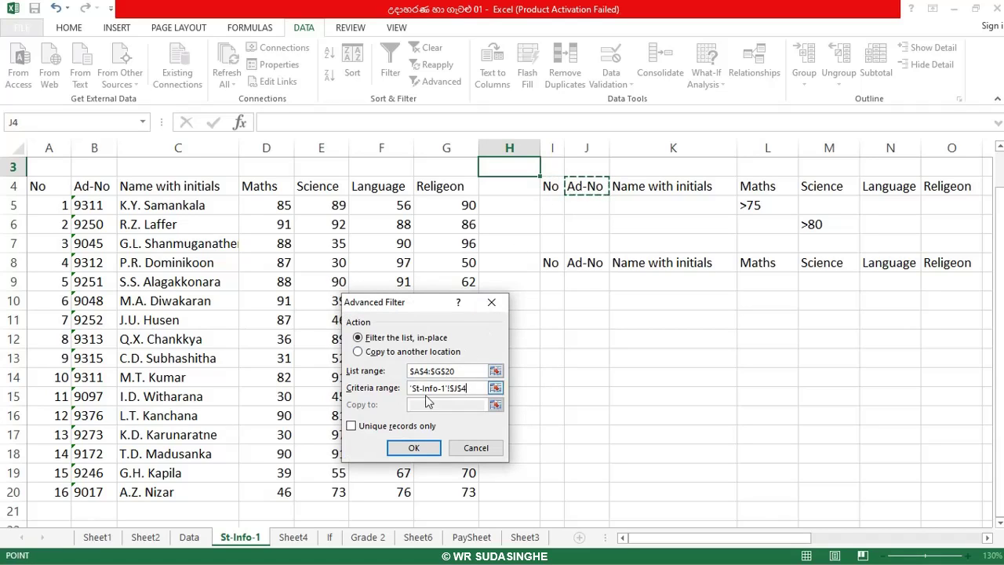
left_click(469, 389)
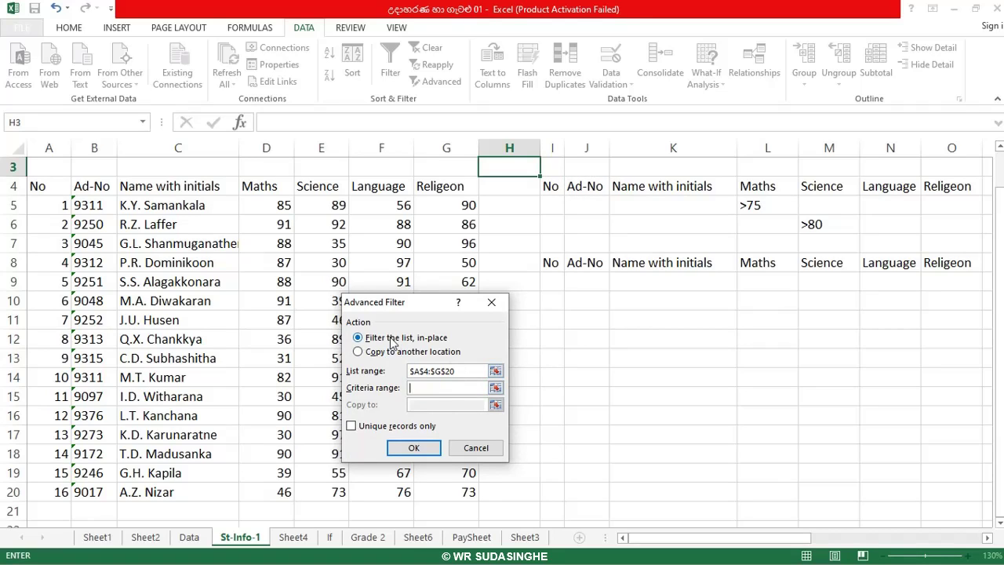
left_click(553, 186)
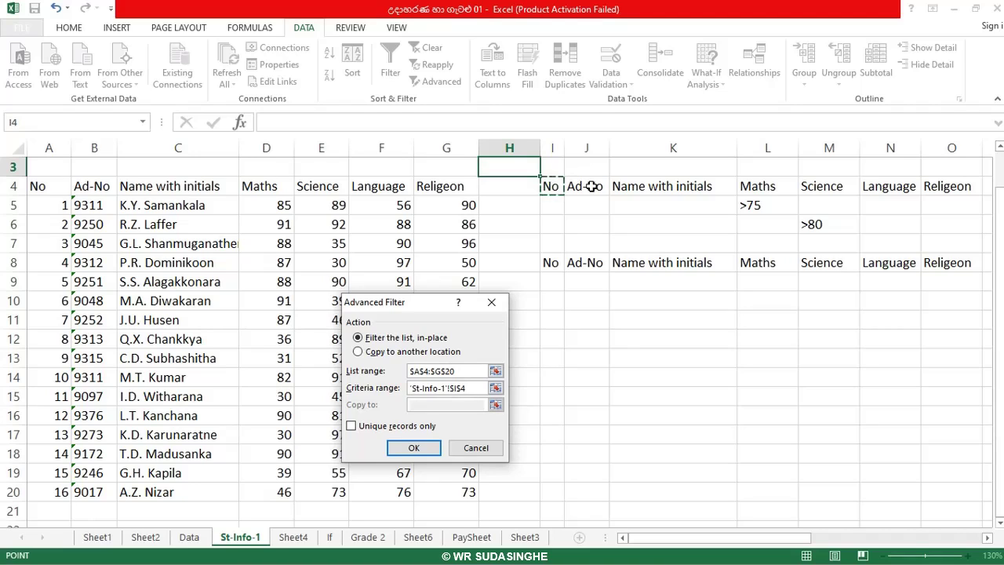
key("shift+Right")
key("shift+Right")
key("shift+Right")
key("shift+Right")
key("shift+Right")
key("shift+Right")
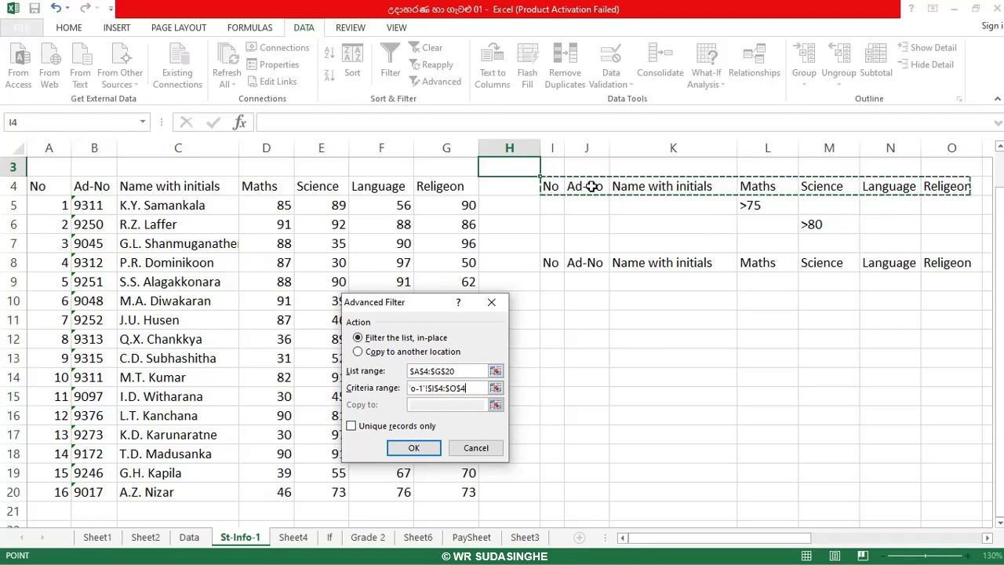
key("shift+Down")
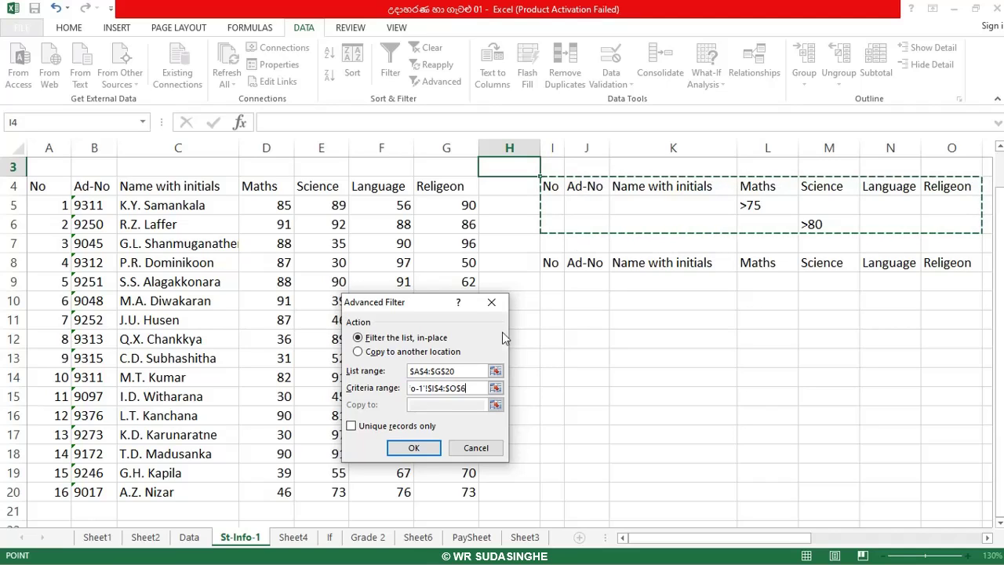
left_click(468, 390)
key("BackSpace")
key("BackSpace")
key("BackSpace")
key("BackSpace")
key("BackSpace")
key("BackSpace")
key("BackSpace")
key("BackSpace")
key("BackSpace")
key("BackSpace")
key("BackSpace")
key("BackSpace")
key("BackSpace")
key("BackSpace")
key("BackSpace")
key("BackSpace")
key("BackSpace")
key("BackSpace")
key("BackSpace")
key("BackSpace")
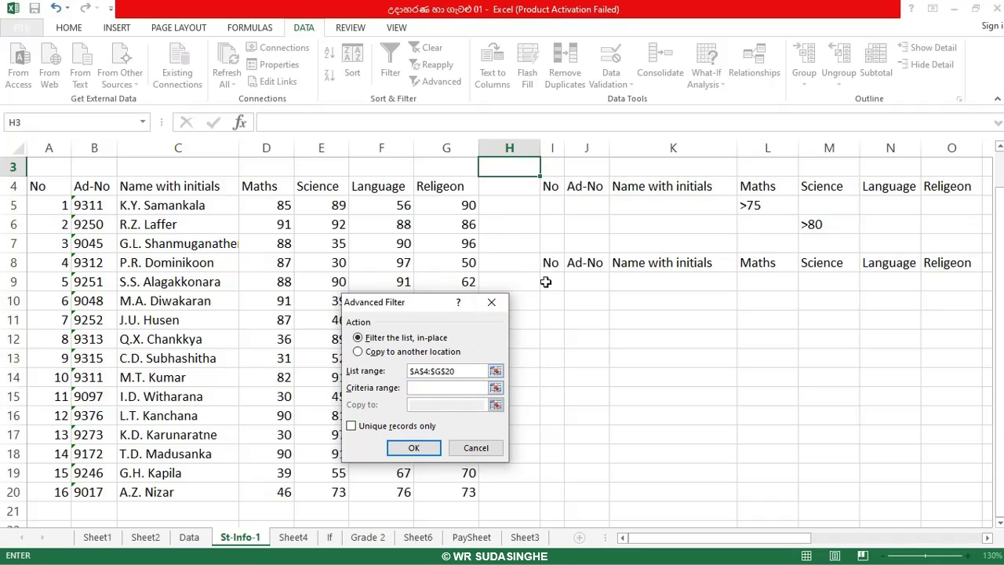
- Set the Advanced Filter's criteria range to I4:O6, covering the copied header row and both criteria rows
left_click(554, 187)
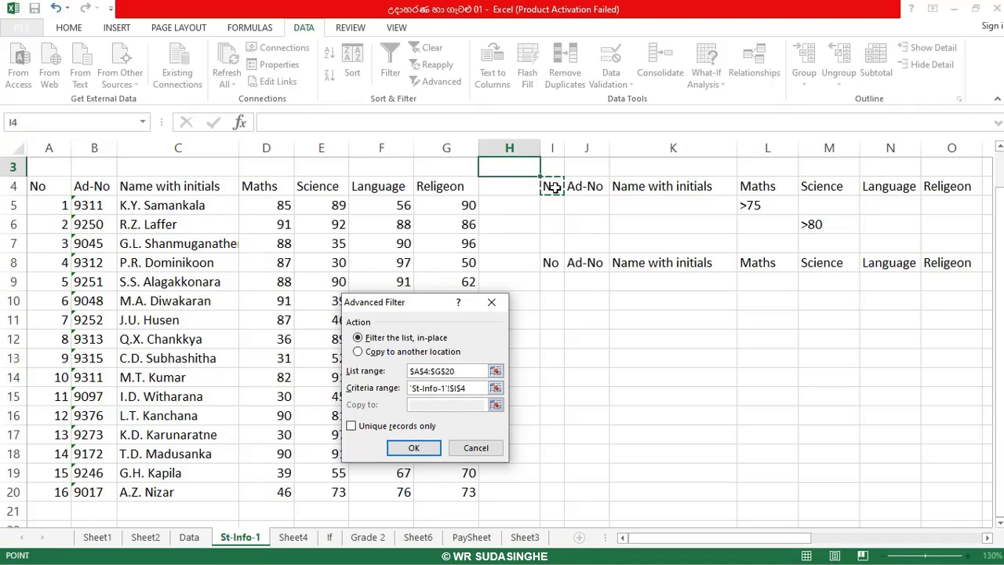
key("shift+Right")
key("shift+Right")
key("shift+Right")
key("shift+Right")
key("shift+Right")
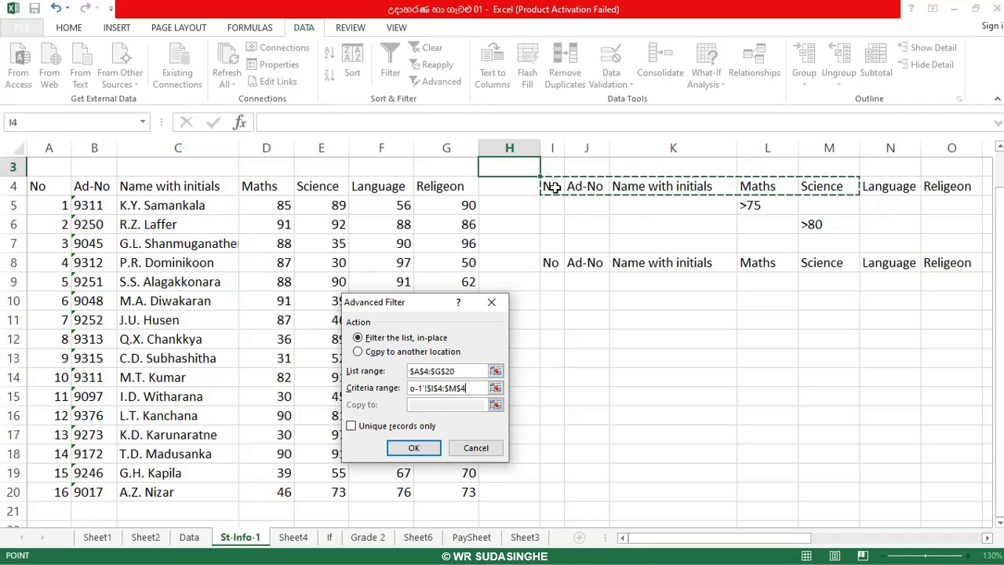
key("shift+Right")
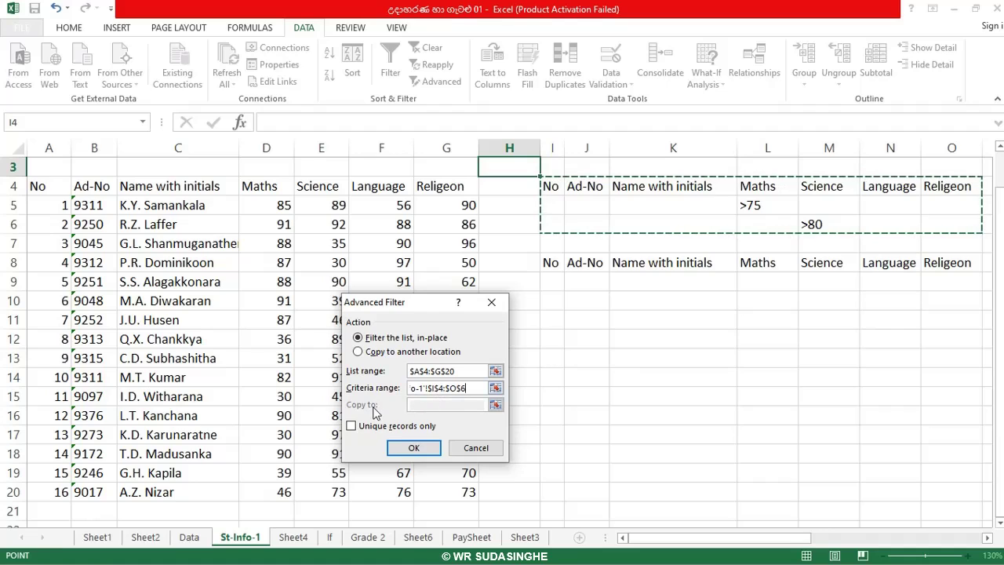
- Set the filter action to copy the results to another location and prepare the Copy to range for entry
left_click(360, 352)
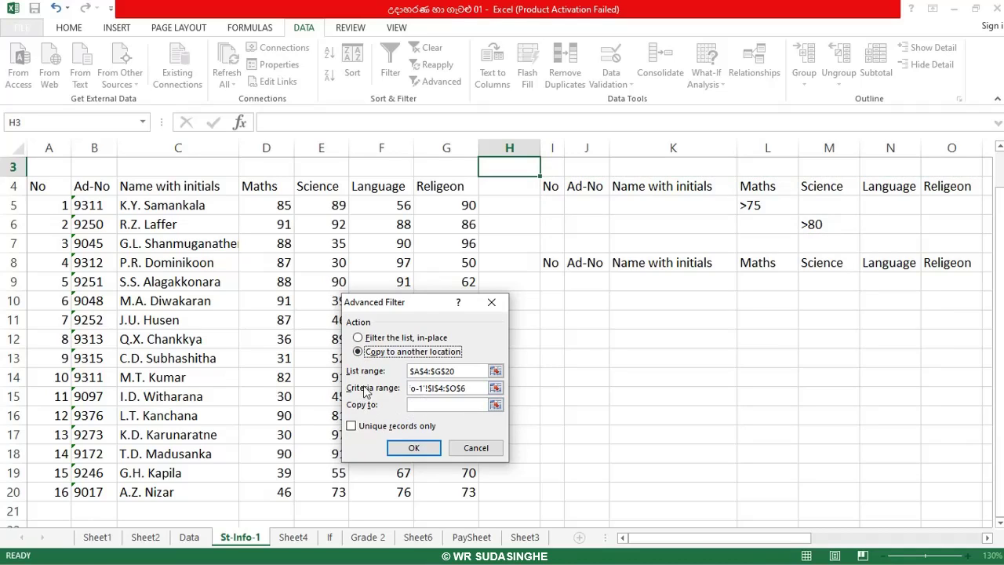
left_click(358, 337)
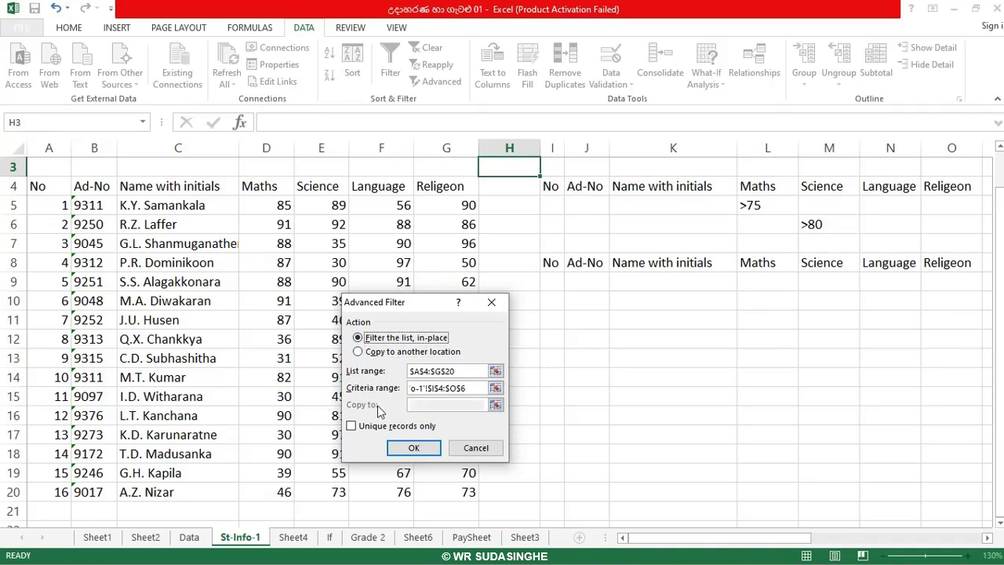
left_click(359, 351)
left_click(418, 403)
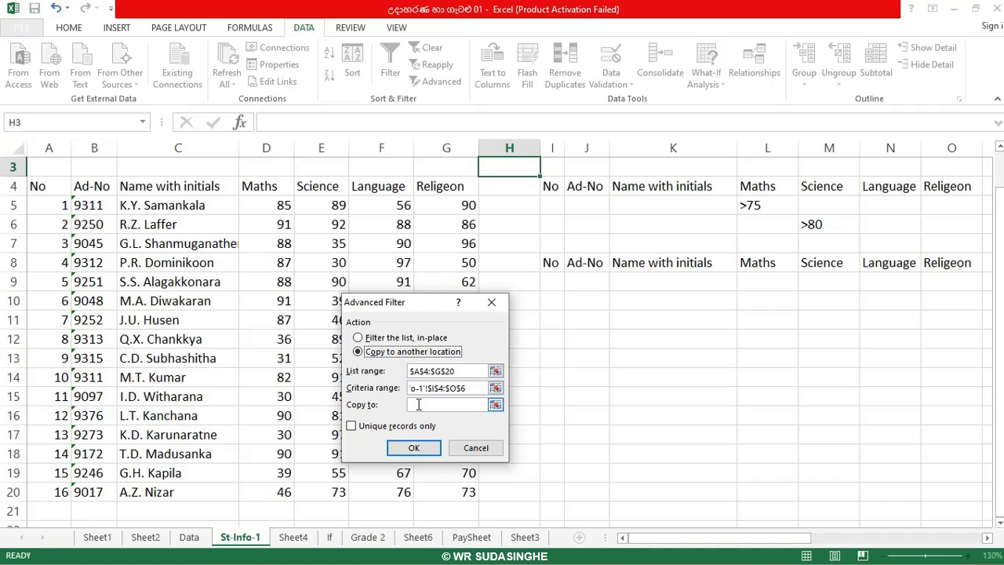
left_click(417, 404)
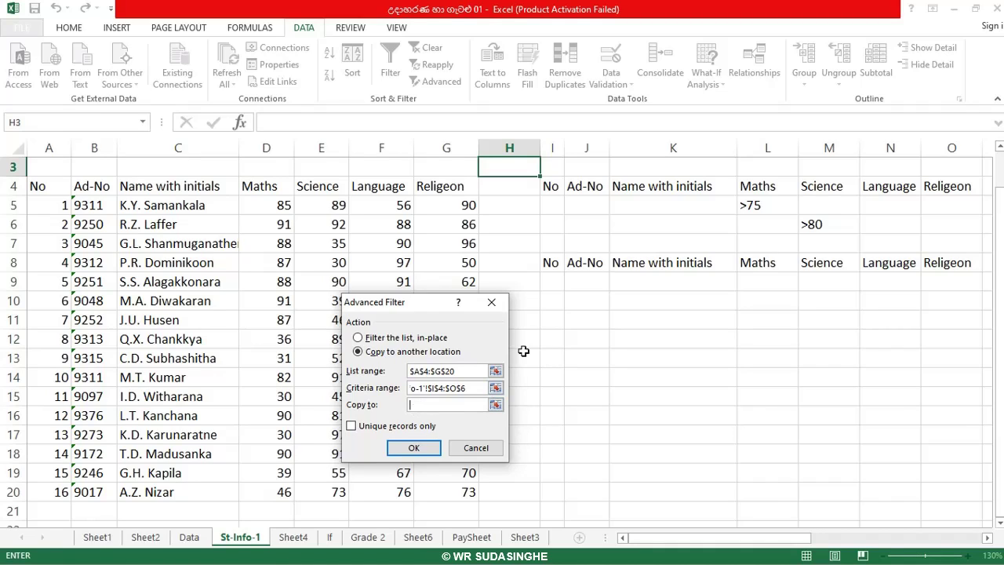
- Set the Copy to range to I8:O15 and run the filter, letting all matching rows be copied beyond that range
left_click(547, 267)
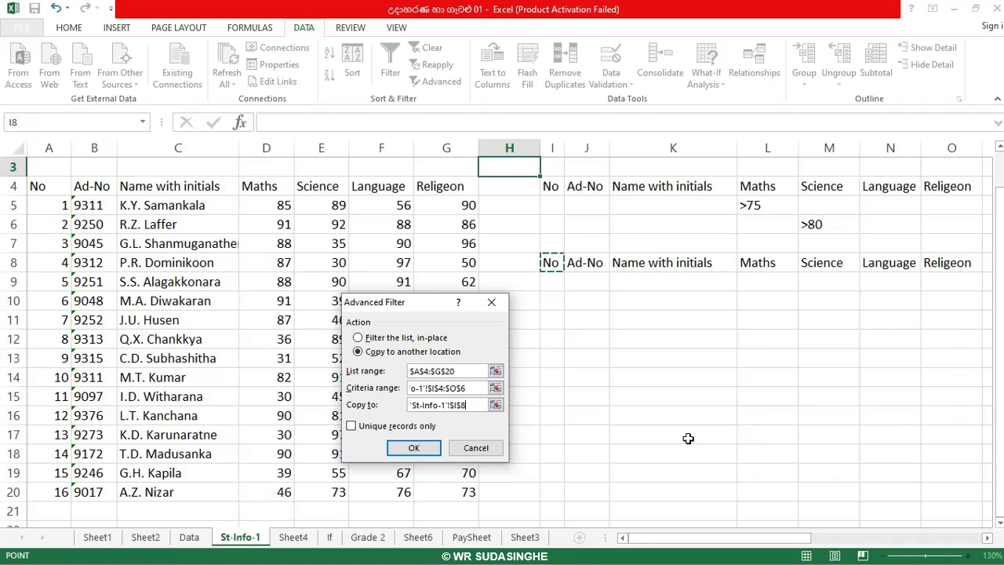
key("shift+Right")
key("shift+Right")
key("shift+Right")
key("shift+Right")
key("shift+Right")
key("shift+Right")
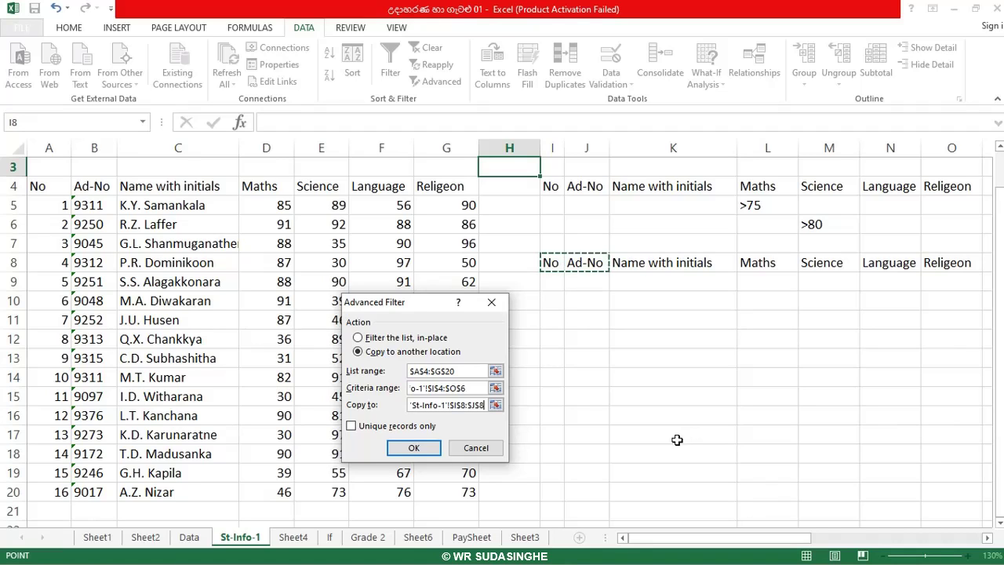
key("shift+Down")
key("shift+Down")
key("shift+Down")
key("shift+Down")
key("shift+Down")
key("shift+Down")
key("shift+Down")
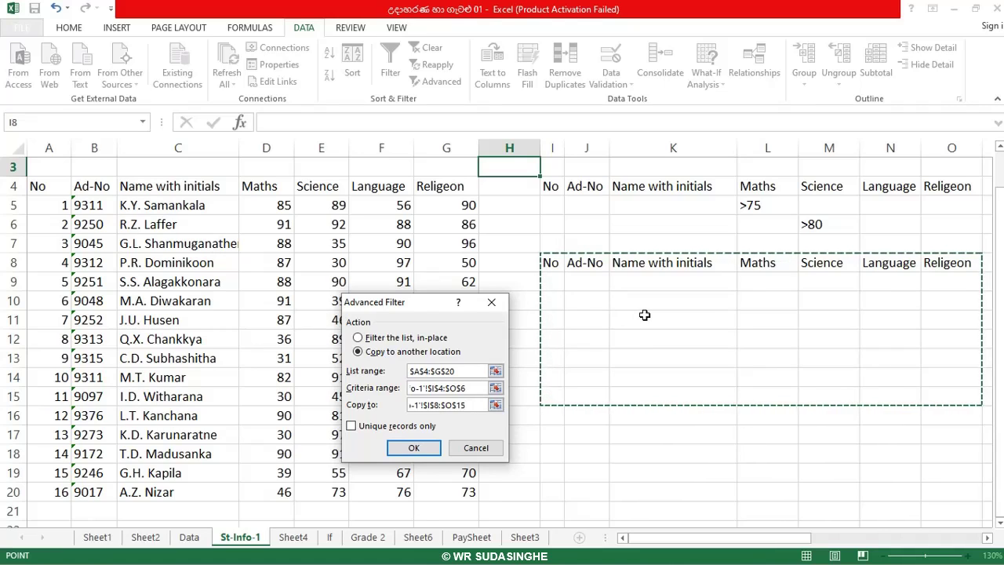
left_click(428, 449)
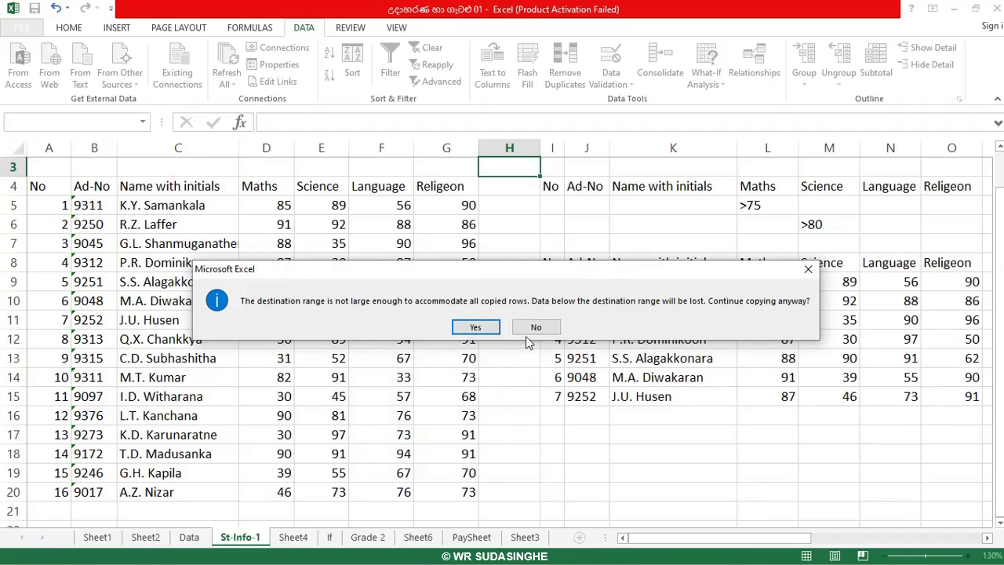
left_click(475, 329)
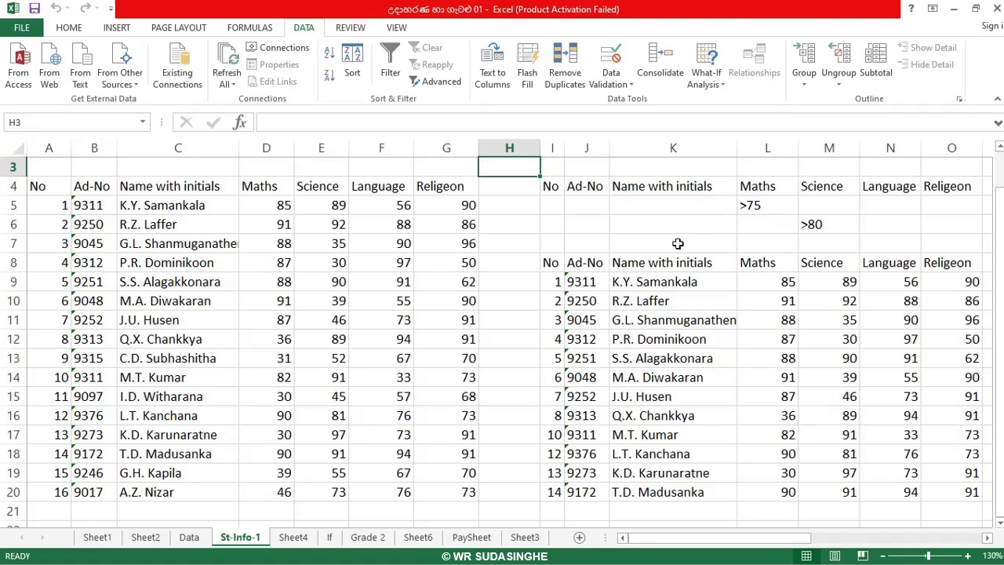
- Delete the copied filter results in I9:O20, keeping the header row above them
left_click(550, 283)
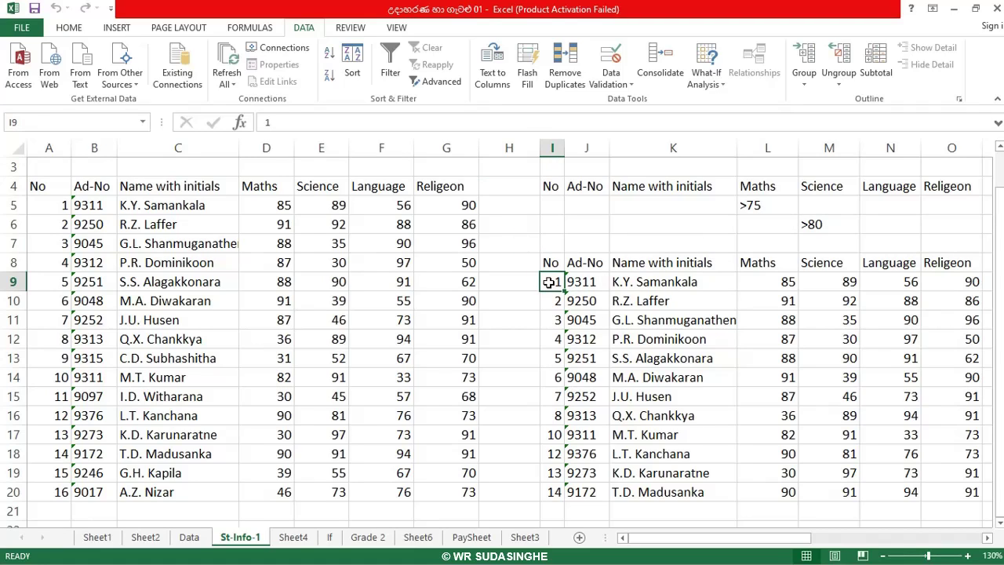
key("shift+Right")
key("shift+Right")
key("shift+Right")
key("shift+Right")
key("shift+Right")
key("shift+Right")
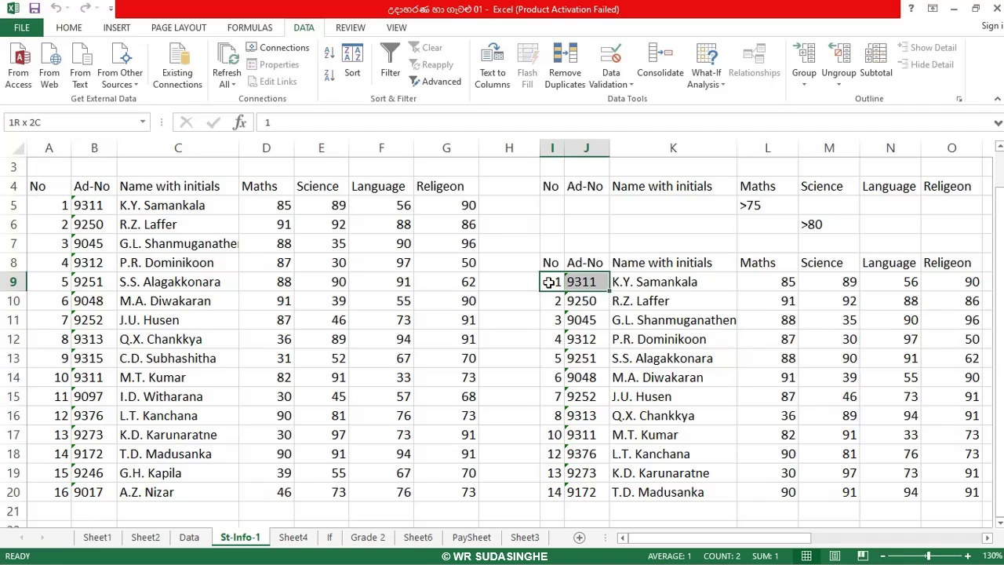
key("shift+Down")
key("shift+Down")
key("shift+Down")
key("shift+Down")
key("shift+Down")
key("shift+Down")
key("shift+Down")
key("shift+Down")
key("shift+Down")
key("shift+Down")
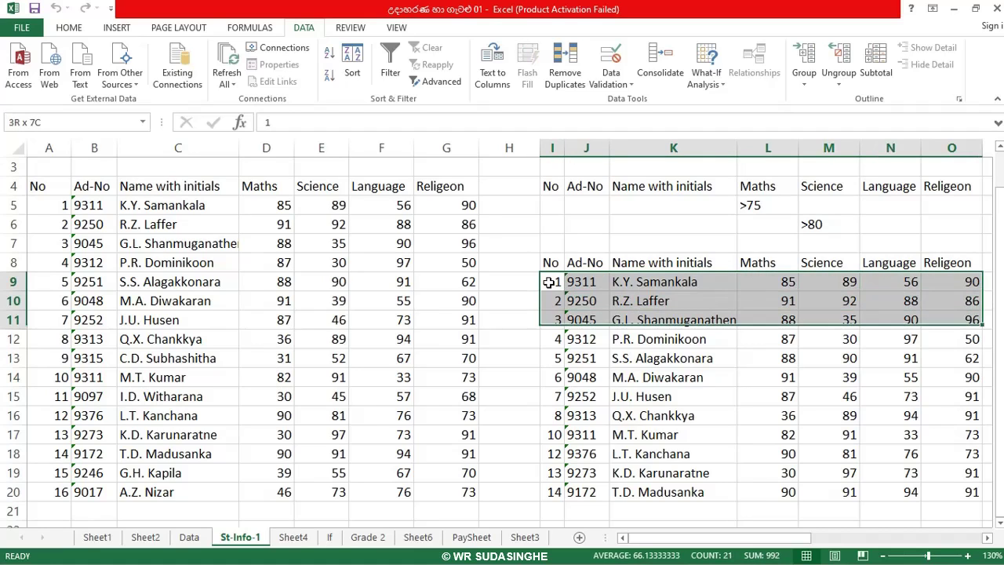
key("shift+Down")
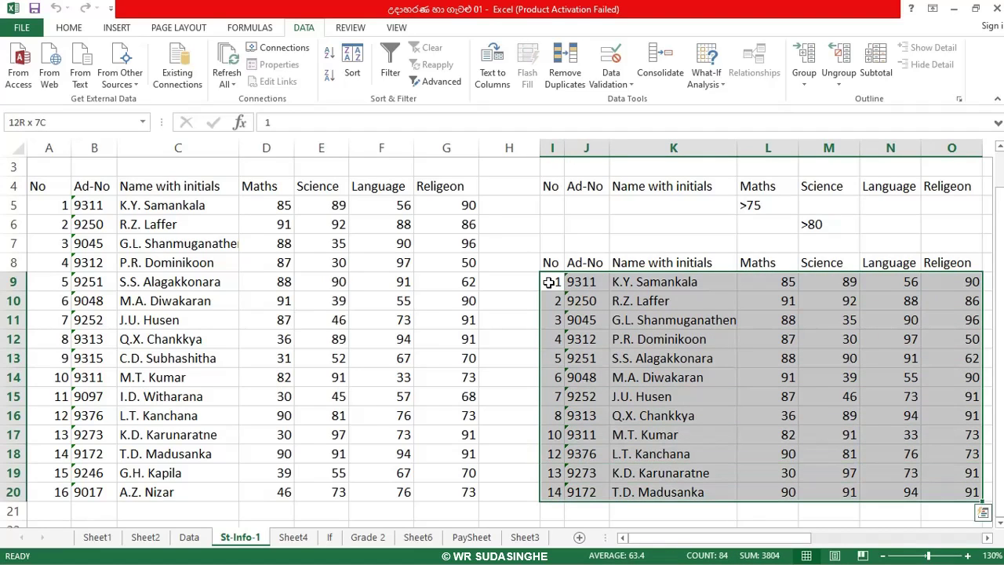
key("Delete")
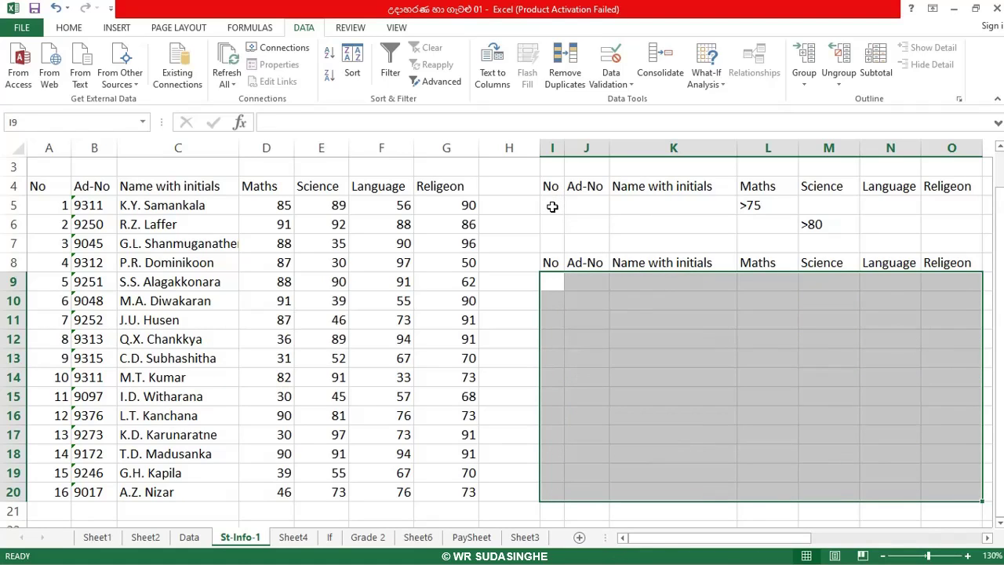
- Clear the old filter criteria from I5:O7 beneath the upper header row
left_click(552, 206)
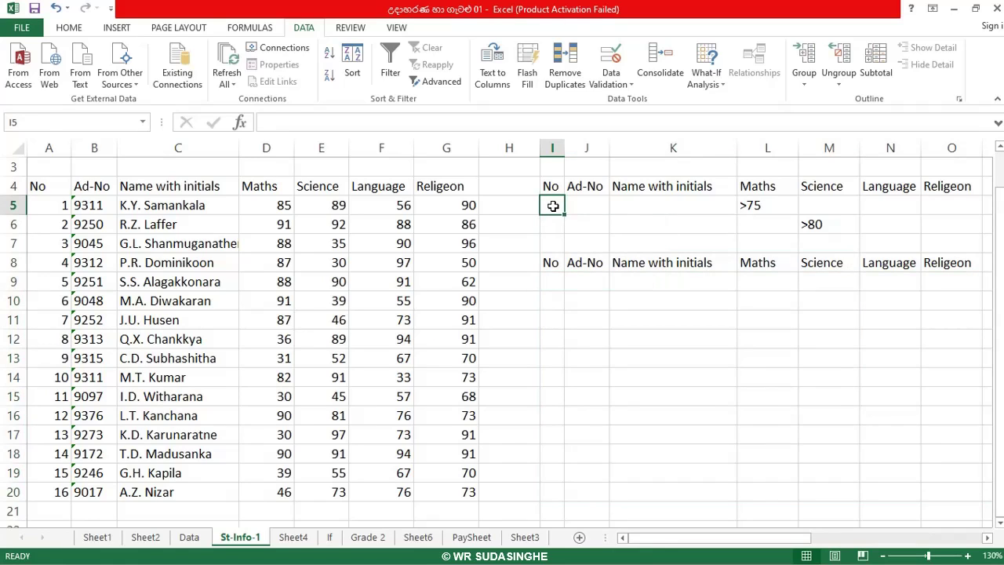
key("shift+Right")
key("shift+Right")
key("shift+Right")
key("shift+Right")
key("shift+Right")
key("shift+Right")
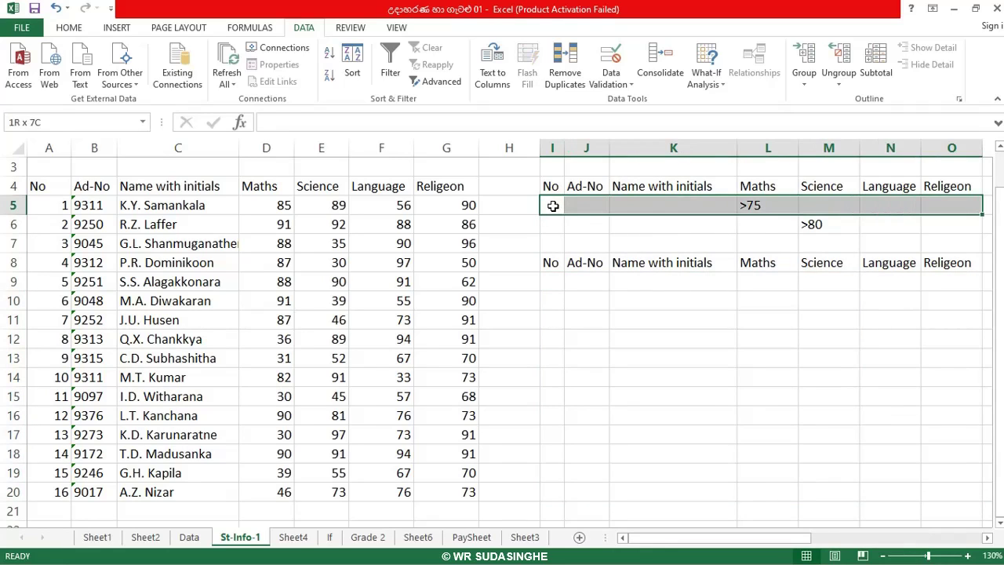
key("shift+Down")
key("shift+Down")
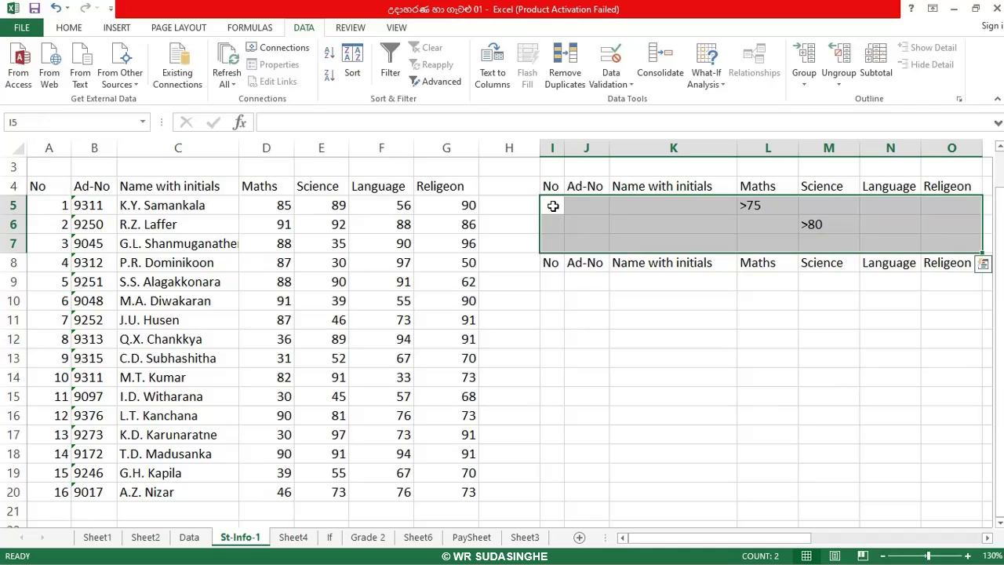
key("Delete")
left_click(594, 200)
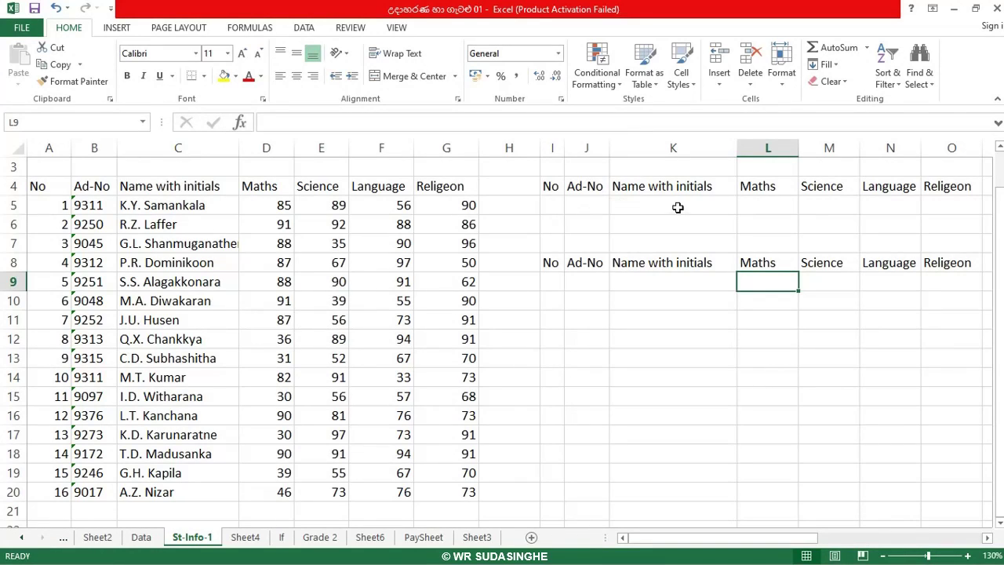
- Enter the criteria >75 under Maths in L5 and >80 under Language in N5, on the same row
left_click(765, 205)
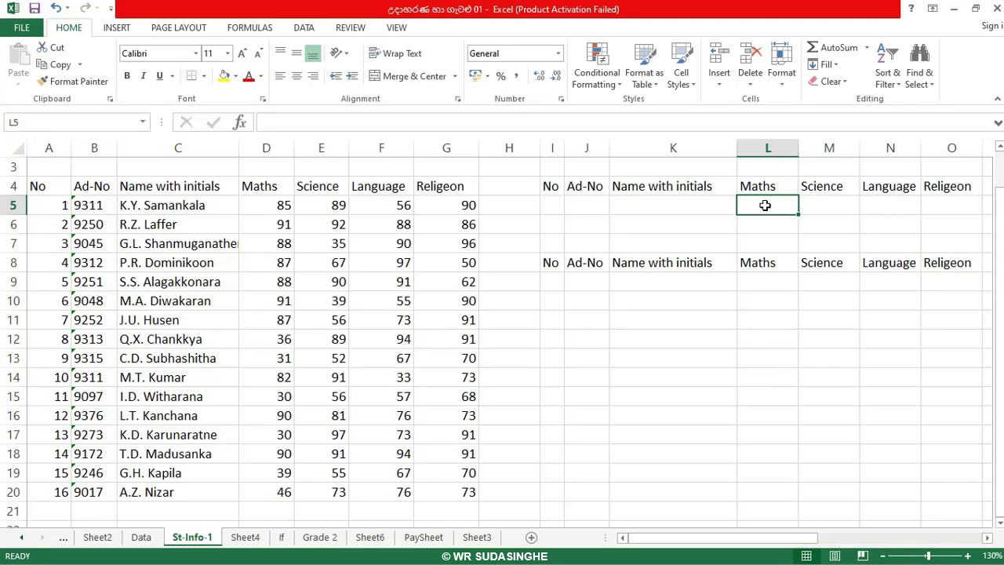
type(">75")
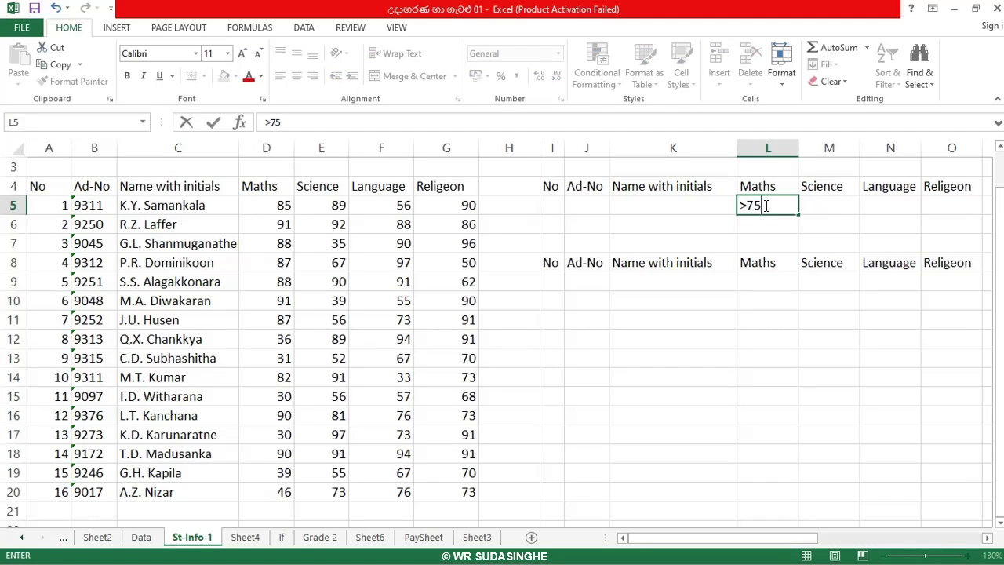
left_click(883, 209)
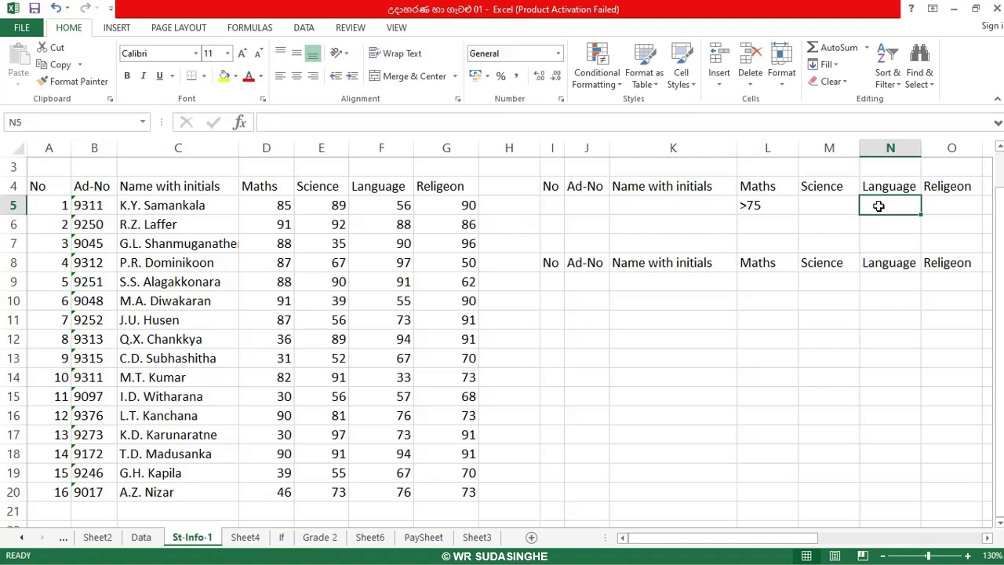
type(">")
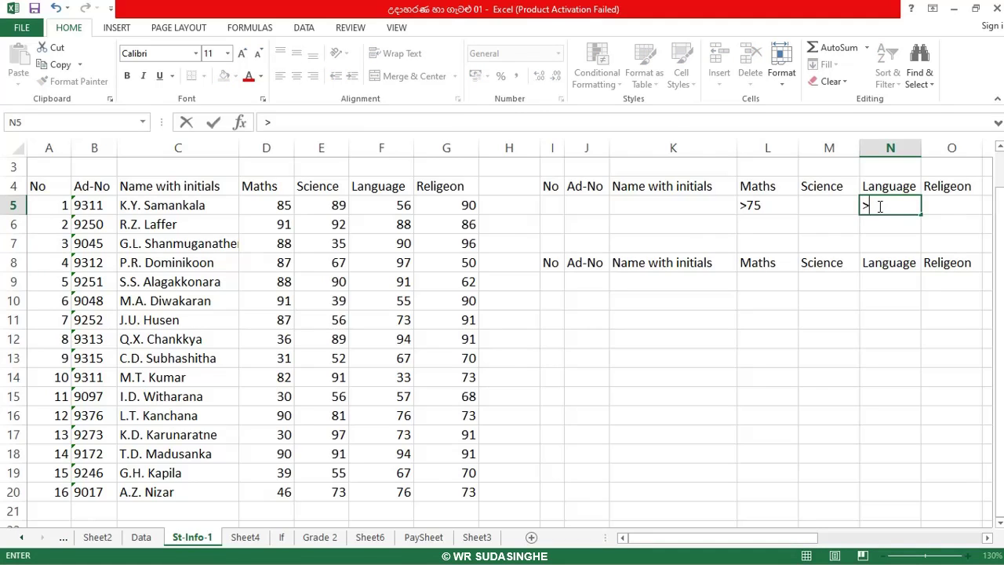
type("80")
left_click(777, 224)
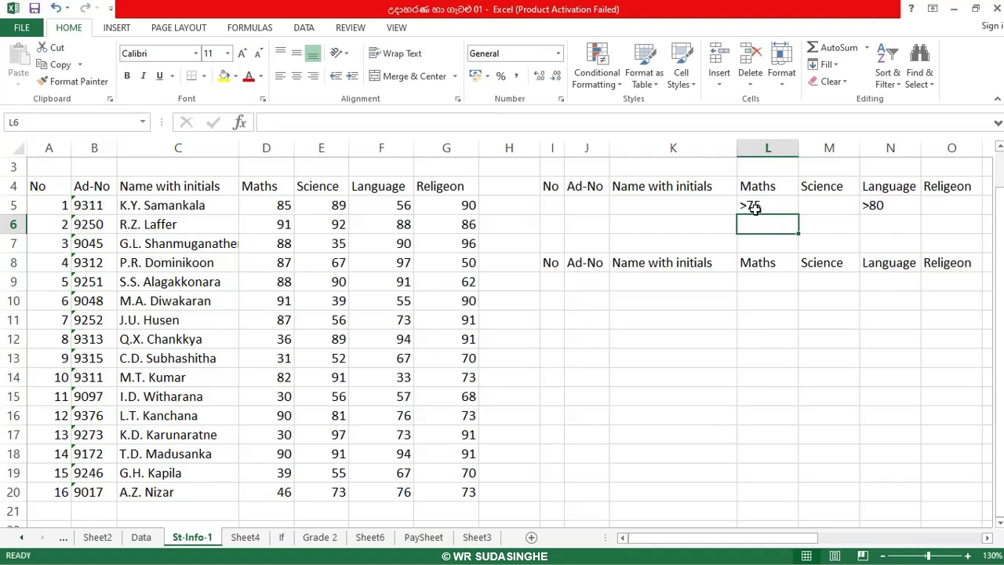
left_click(760, 207)
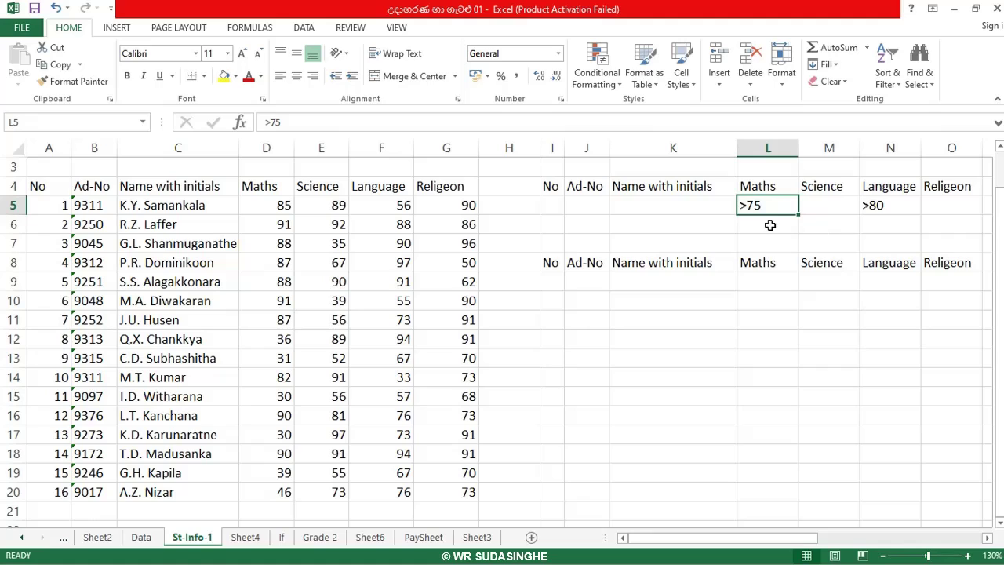
left_click(876, 225)
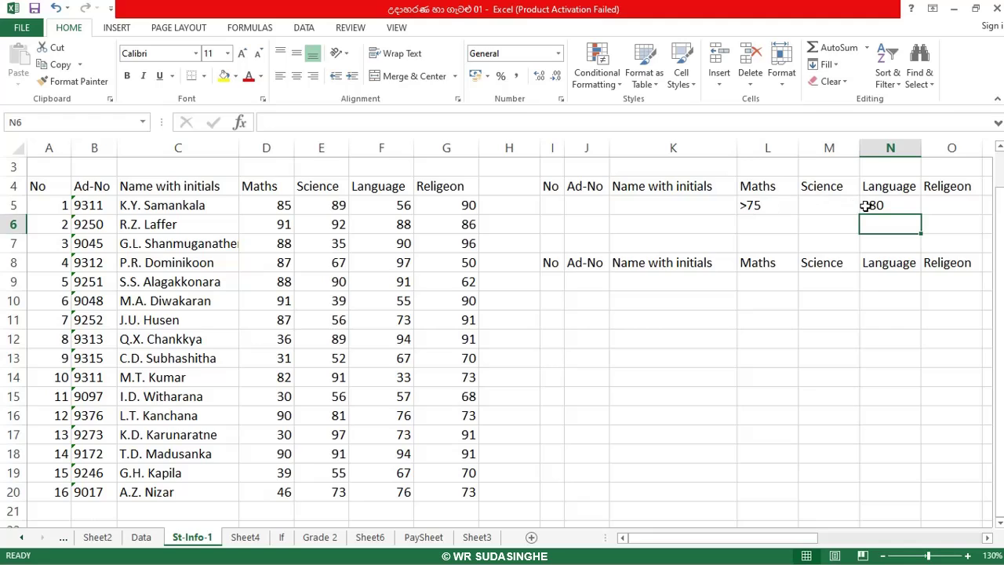
left_click(769, 209)
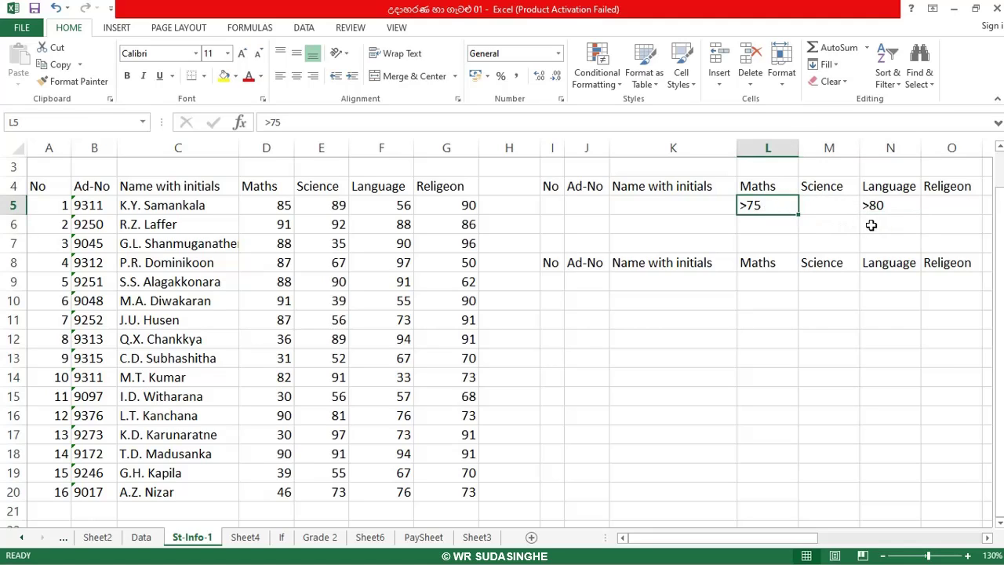
left_click(870, 225)
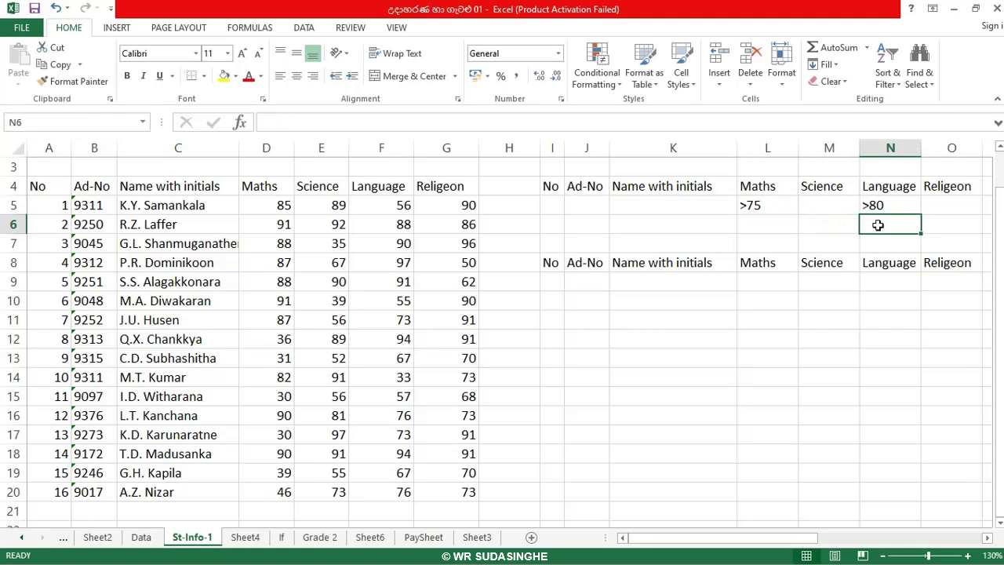
left_click(757, 206)
left_click(876, 208)
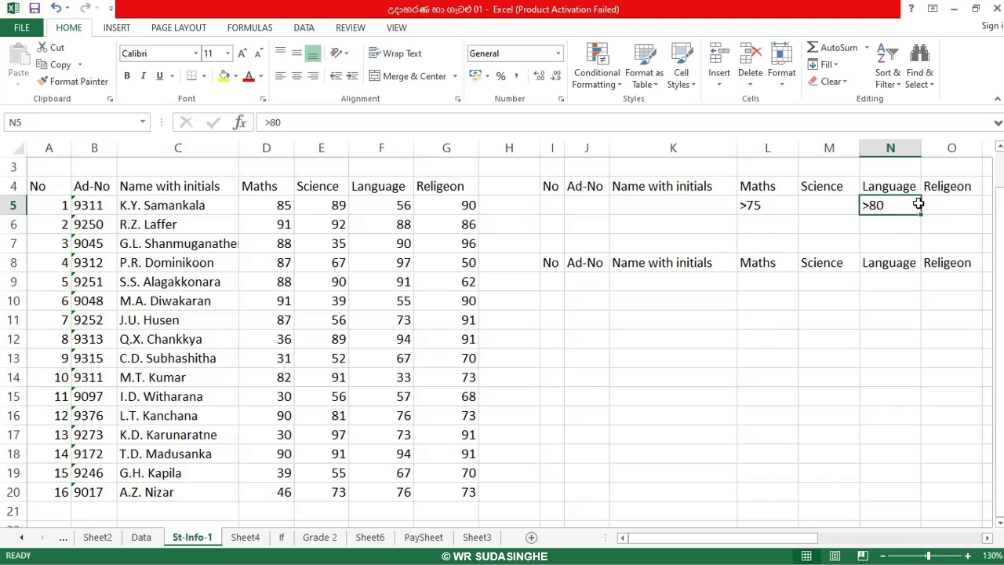
- Open Advanced Filter for the student marks list A4:G20 and move its dialog off the list
left_click(512, 207)
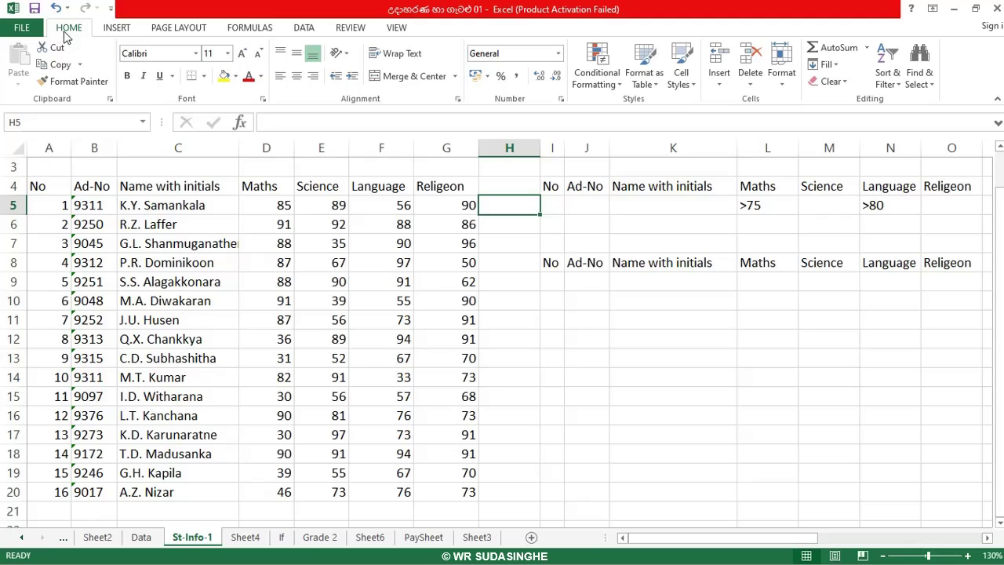
left_click(306, 32)
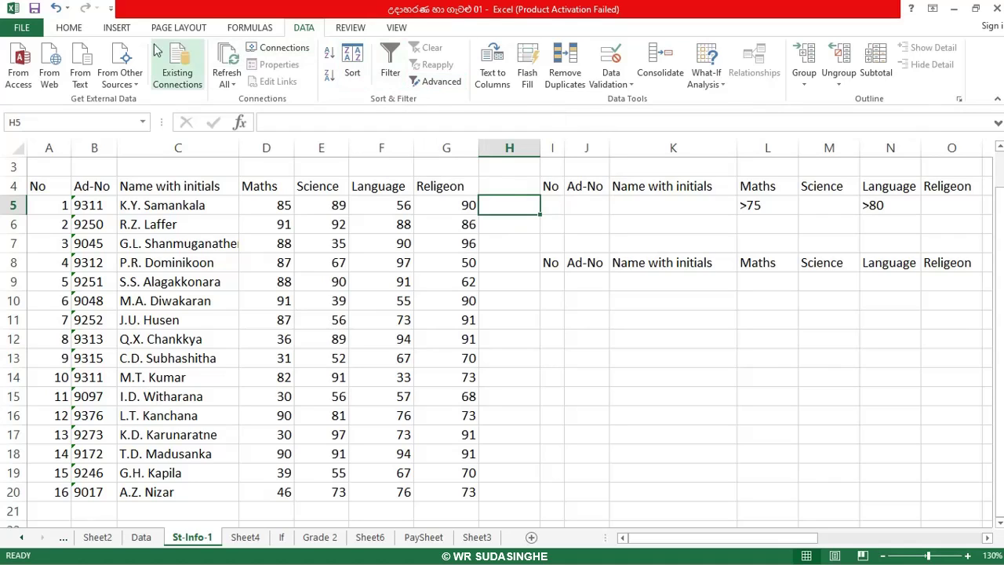
scroll(280, 38, "down", 1)
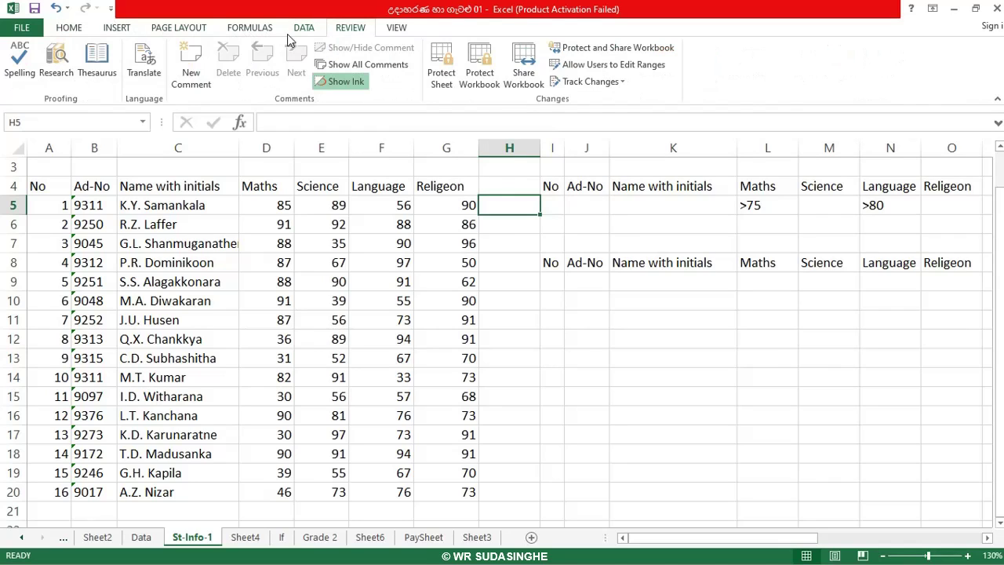
left_click(305, 30)
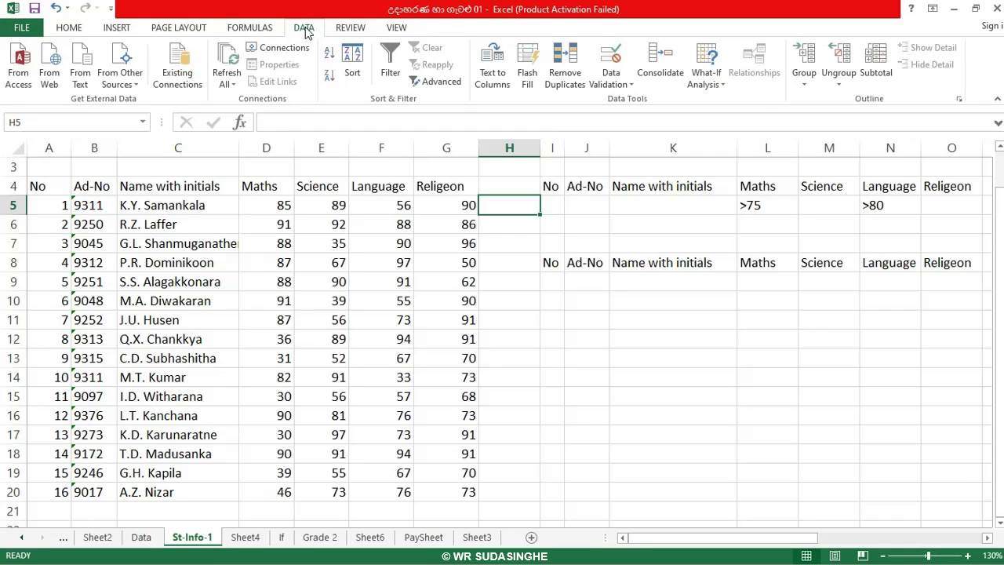
left_click(426, 83)
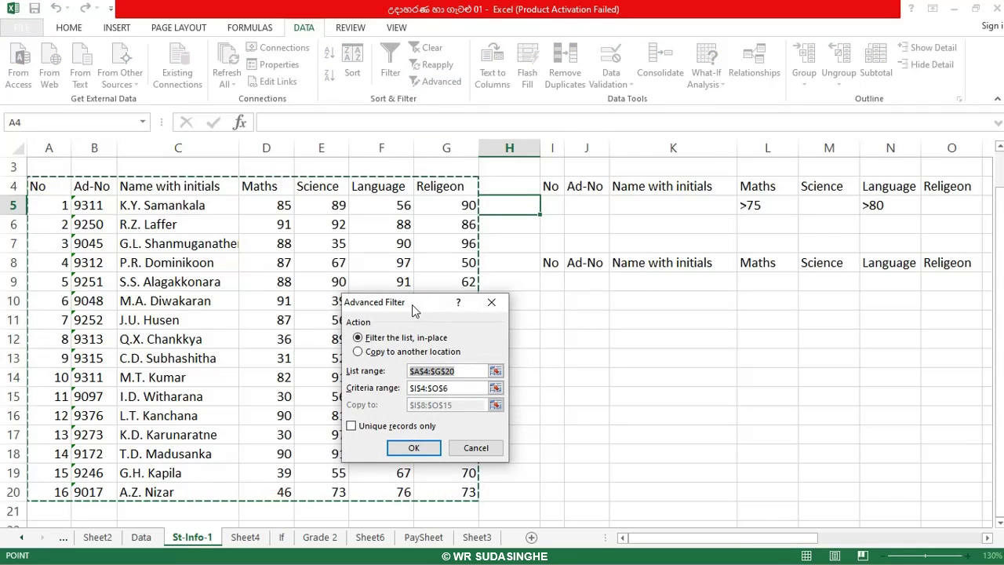
left_click_drag(415, 303, 576, 326)
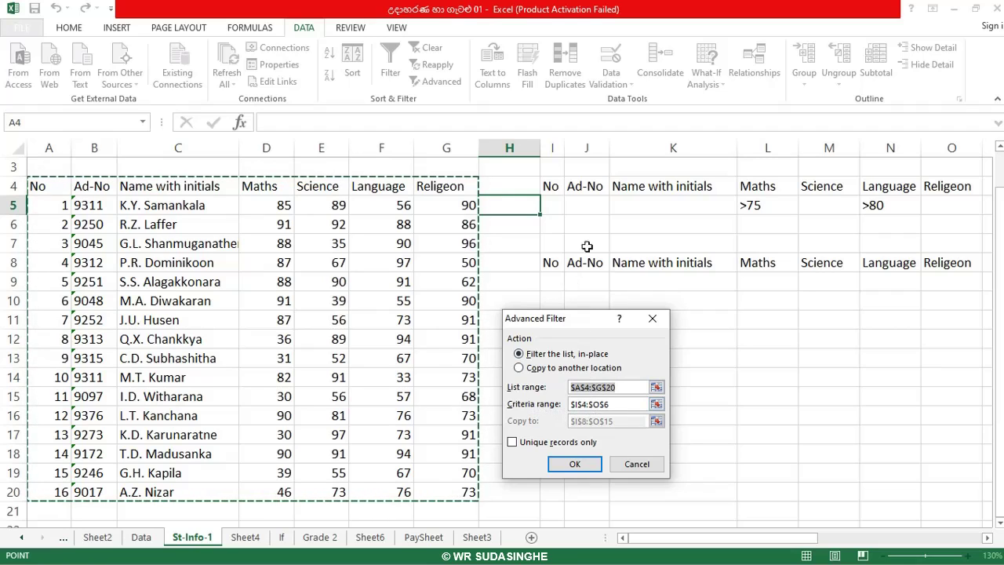
- Set the Advanced Filter criteria range to I4:O5, covering the upper header row and the single criteria row
left_click(609, 404)
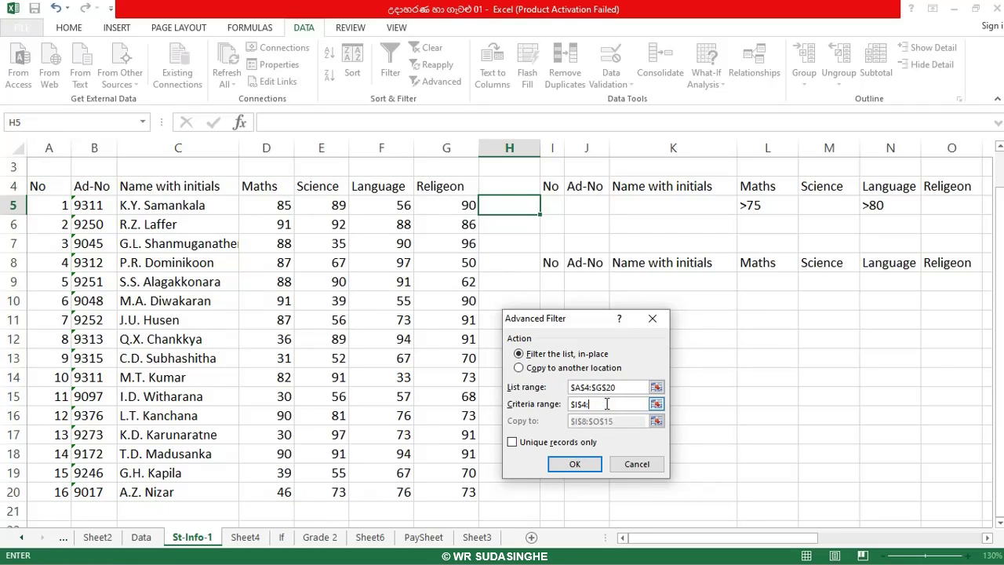
left_click(612, 387)
left_click(550, 185)
left_click(551, 186)
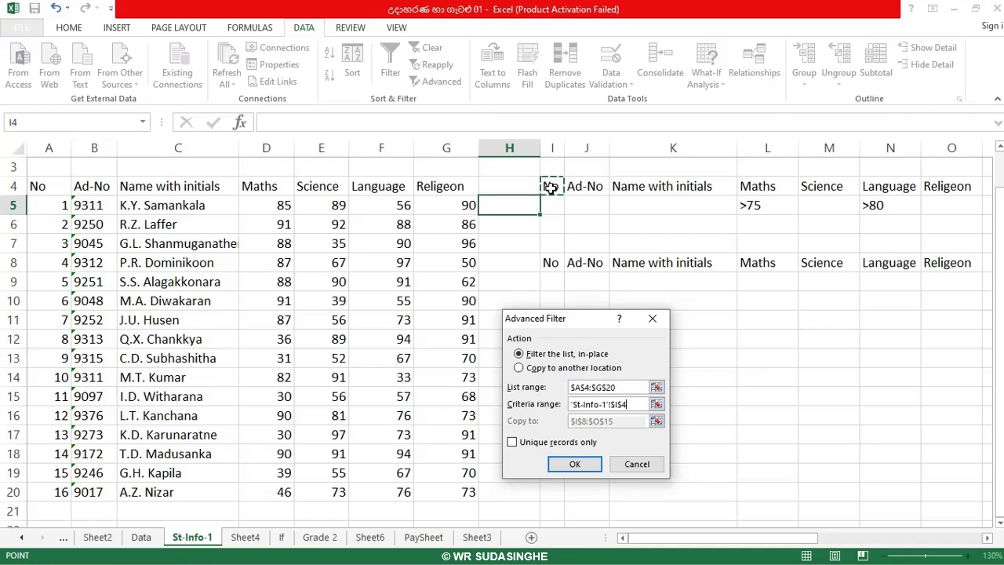
key("shift+Right")
key("shift+Right")
key("shift+Right")
key("shift+Right")
key("shift+Right")
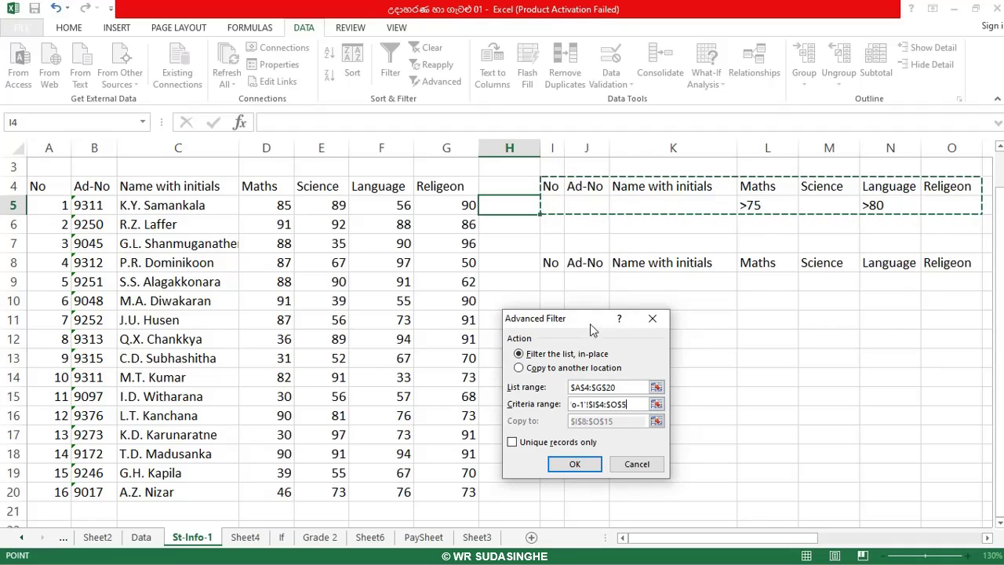
- Choose to copy the results to another location, keeping I8:O15 as the Copy to range, and run the filter
left_click_drag(593, 318, 444, 292)
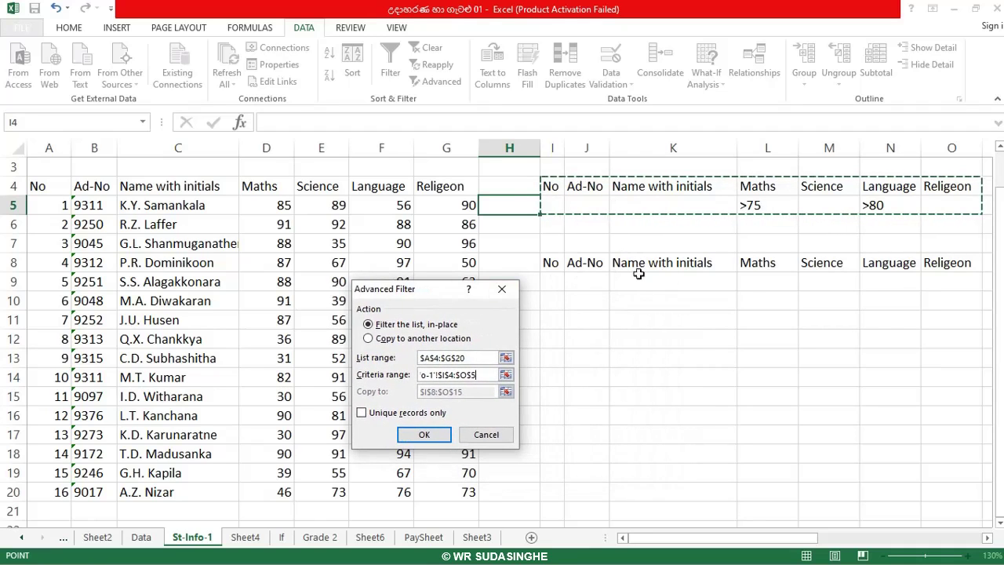
left_click(367, 338)
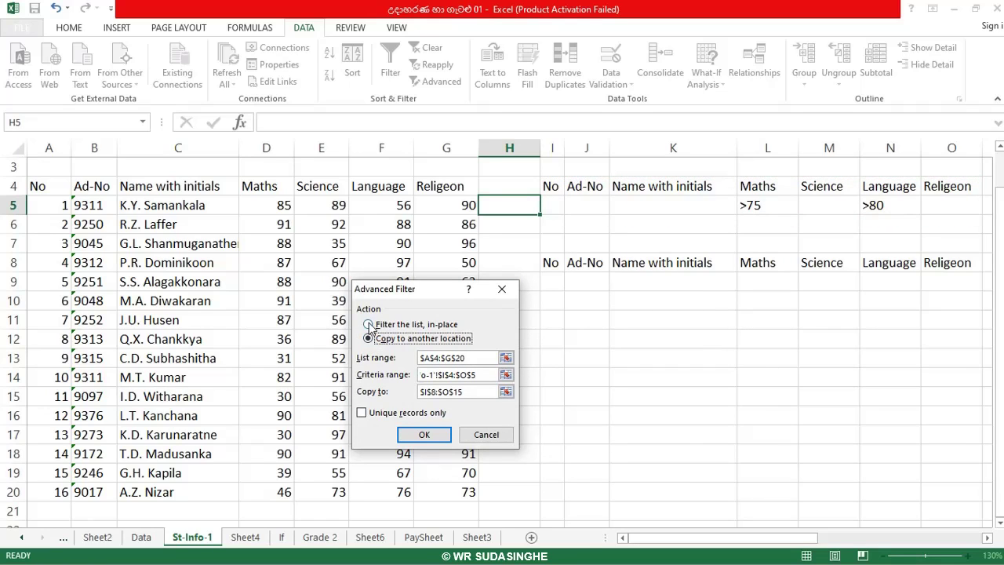
left_click(368, 325)
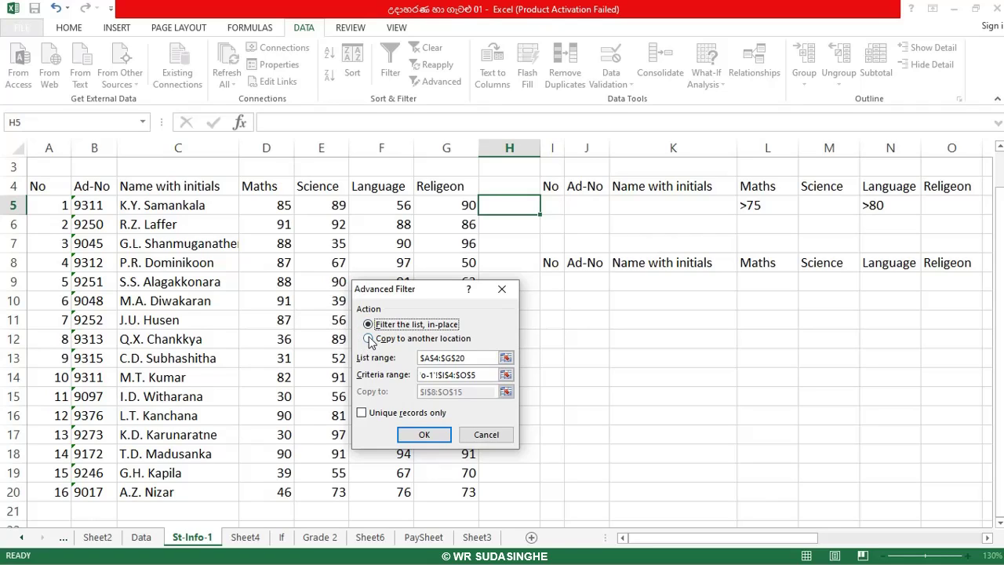
left_click(368, 341)
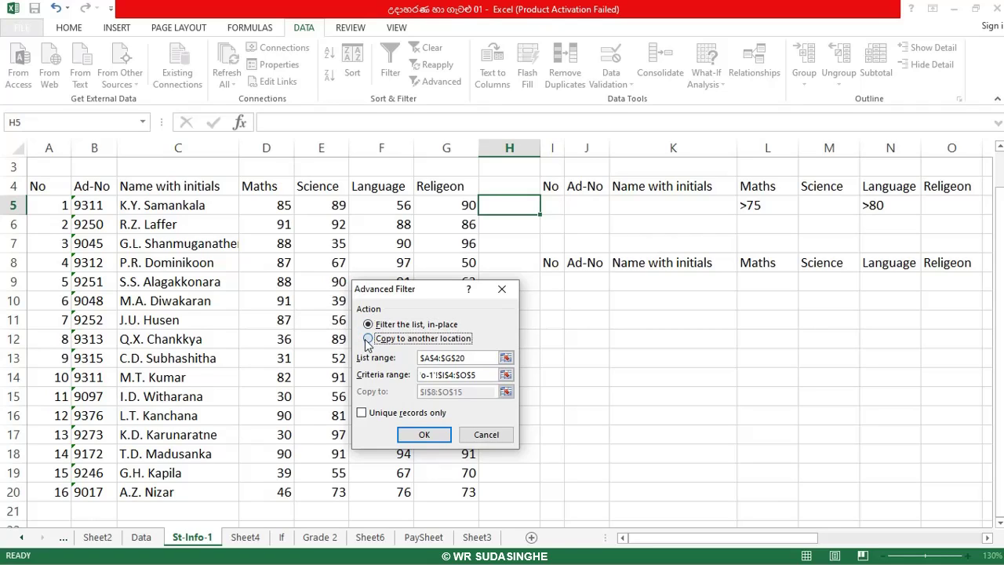
left_click(368, 324)
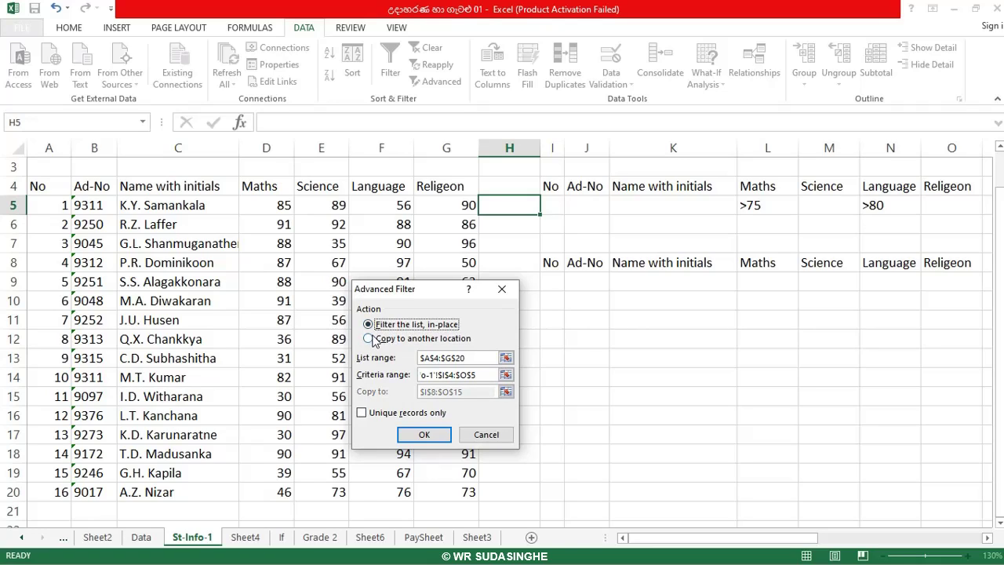
left_click(368, 339)
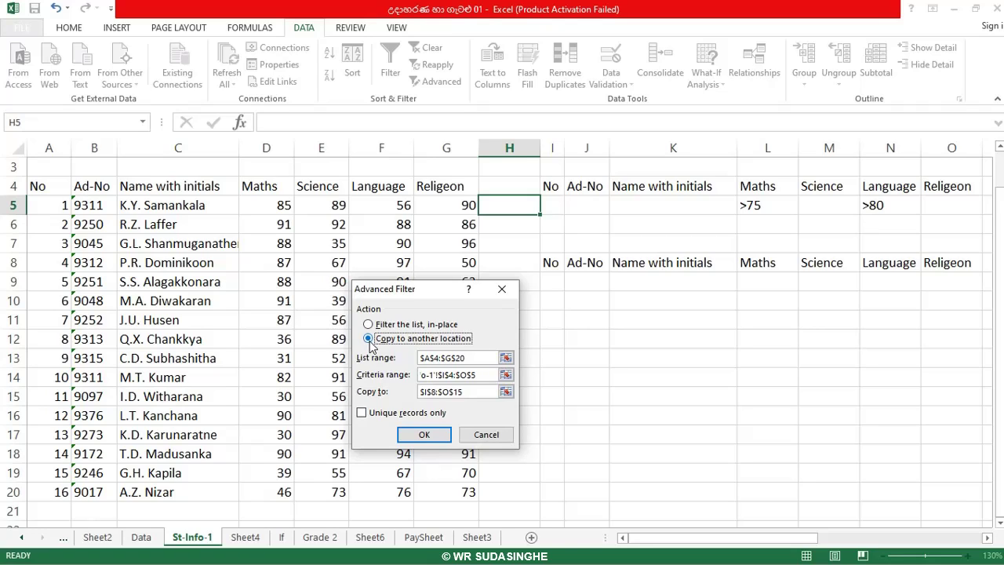
left_click(369, 325)
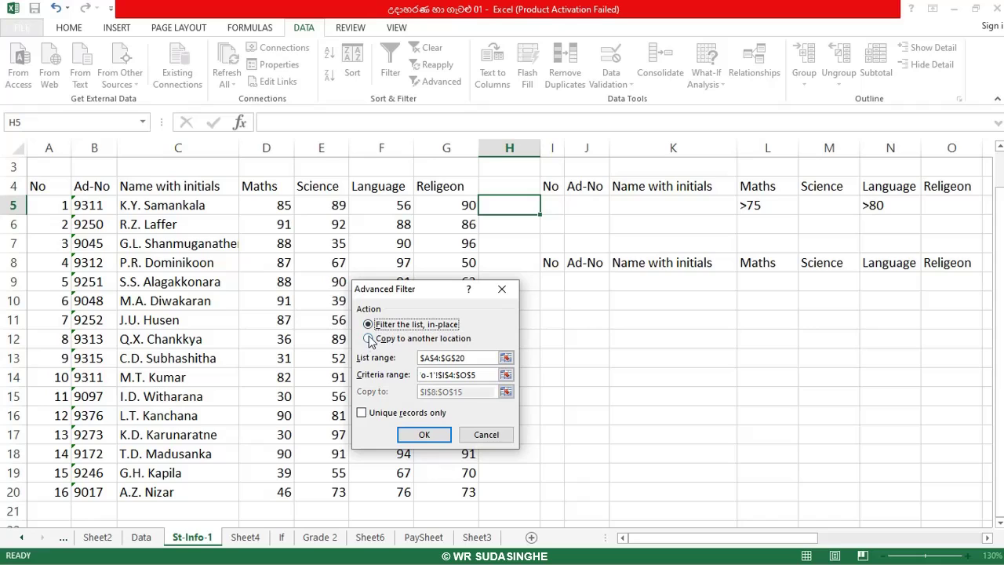
left_click(368, 339)
key("Return")
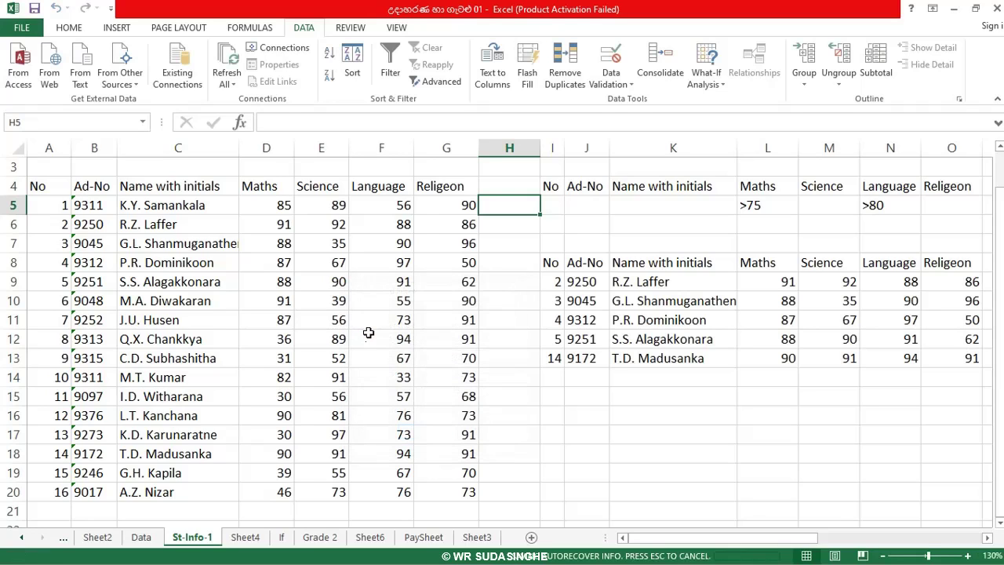